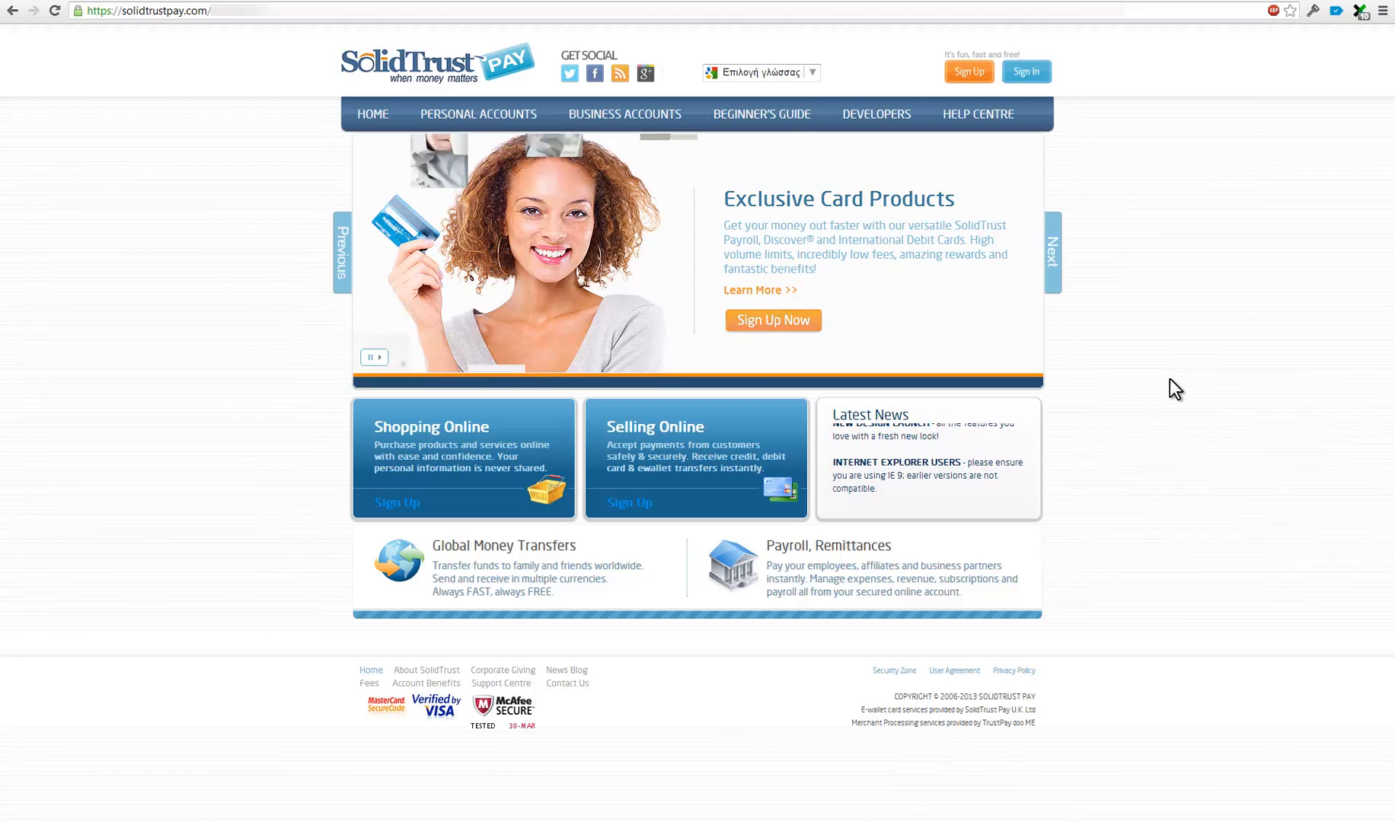
Open the personal account sign-up form and review its username, login password, secondary password and email address fields.
click(972, 77)
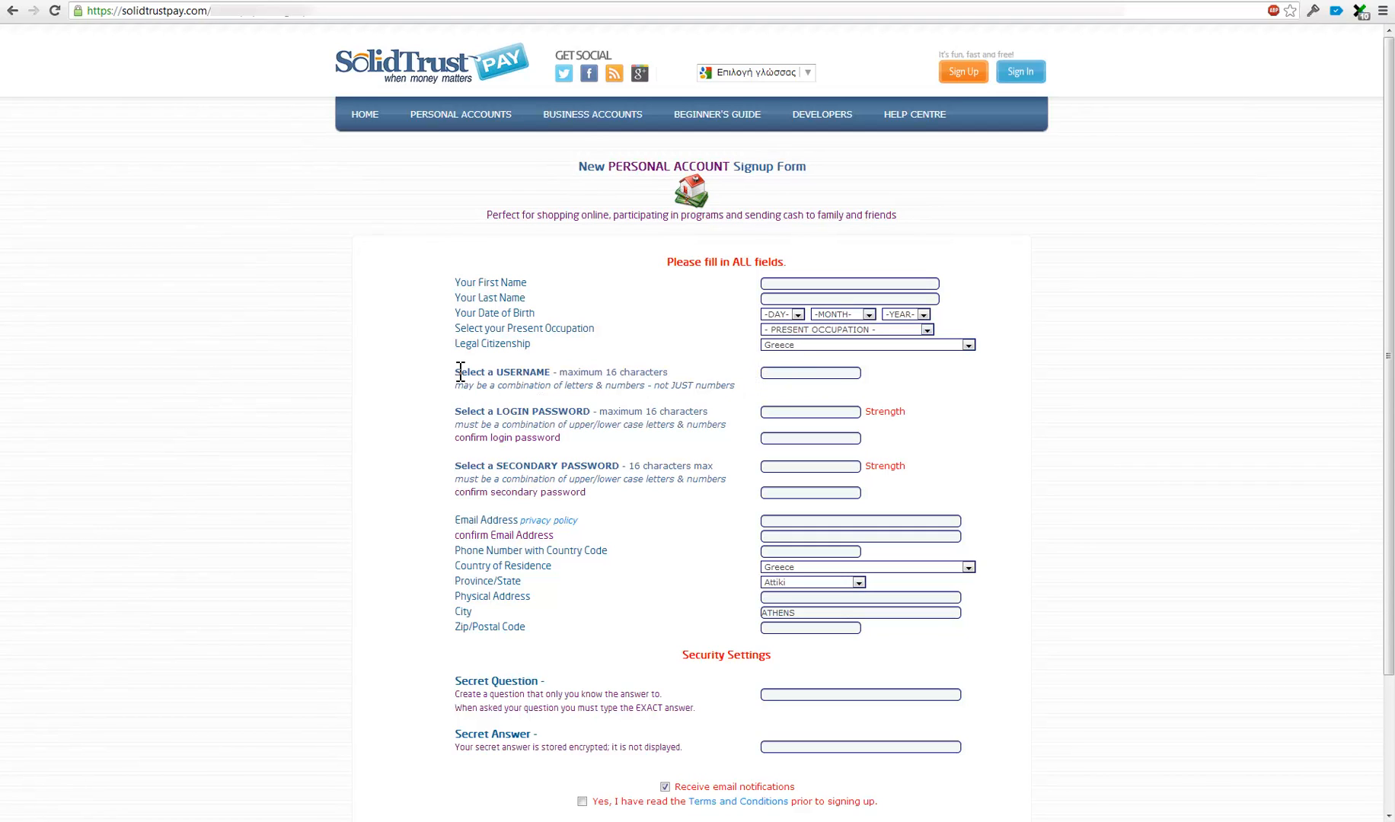
drag(455, 372, 552, 373)
drag(455, 411, 595, 411)
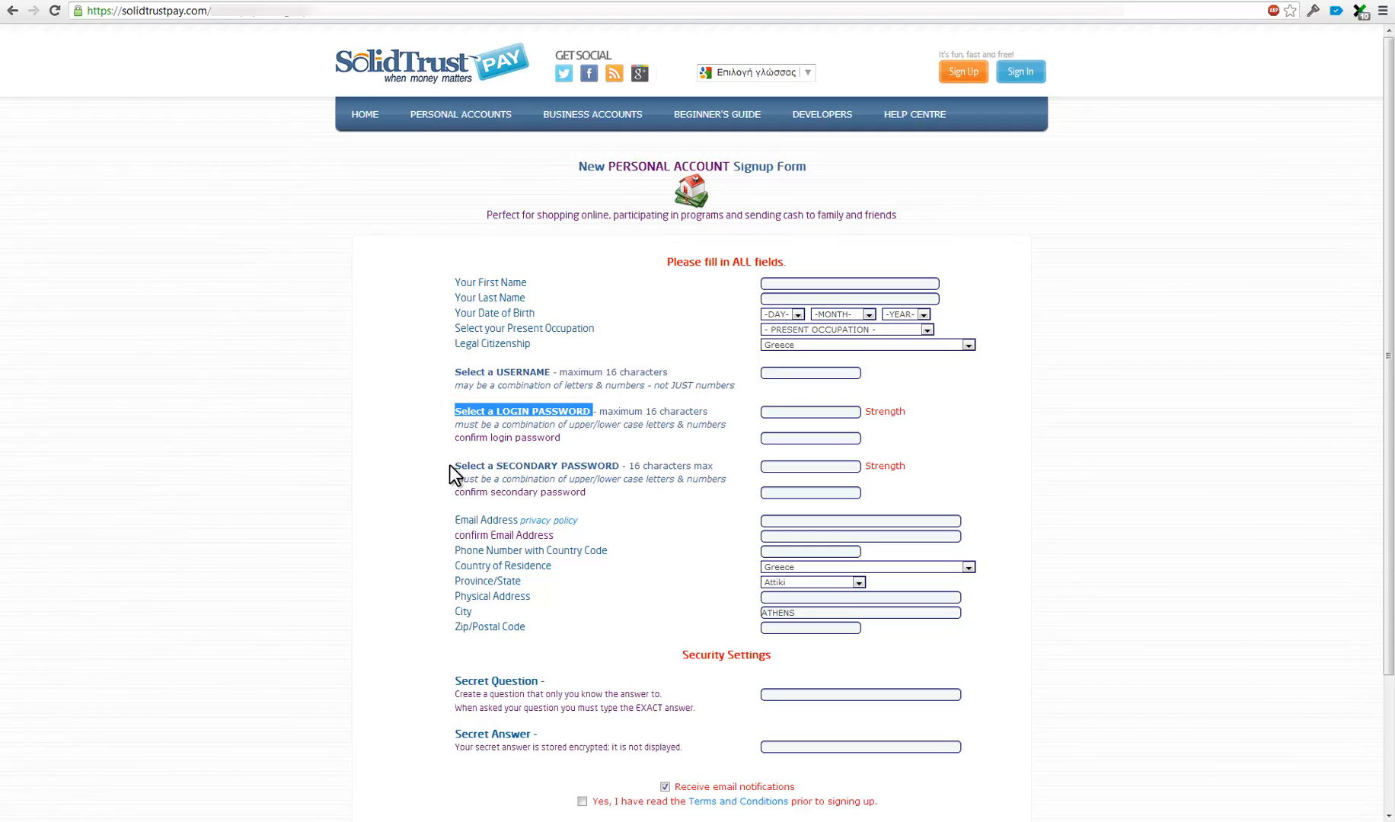
drag(450, 465, 620, 466)
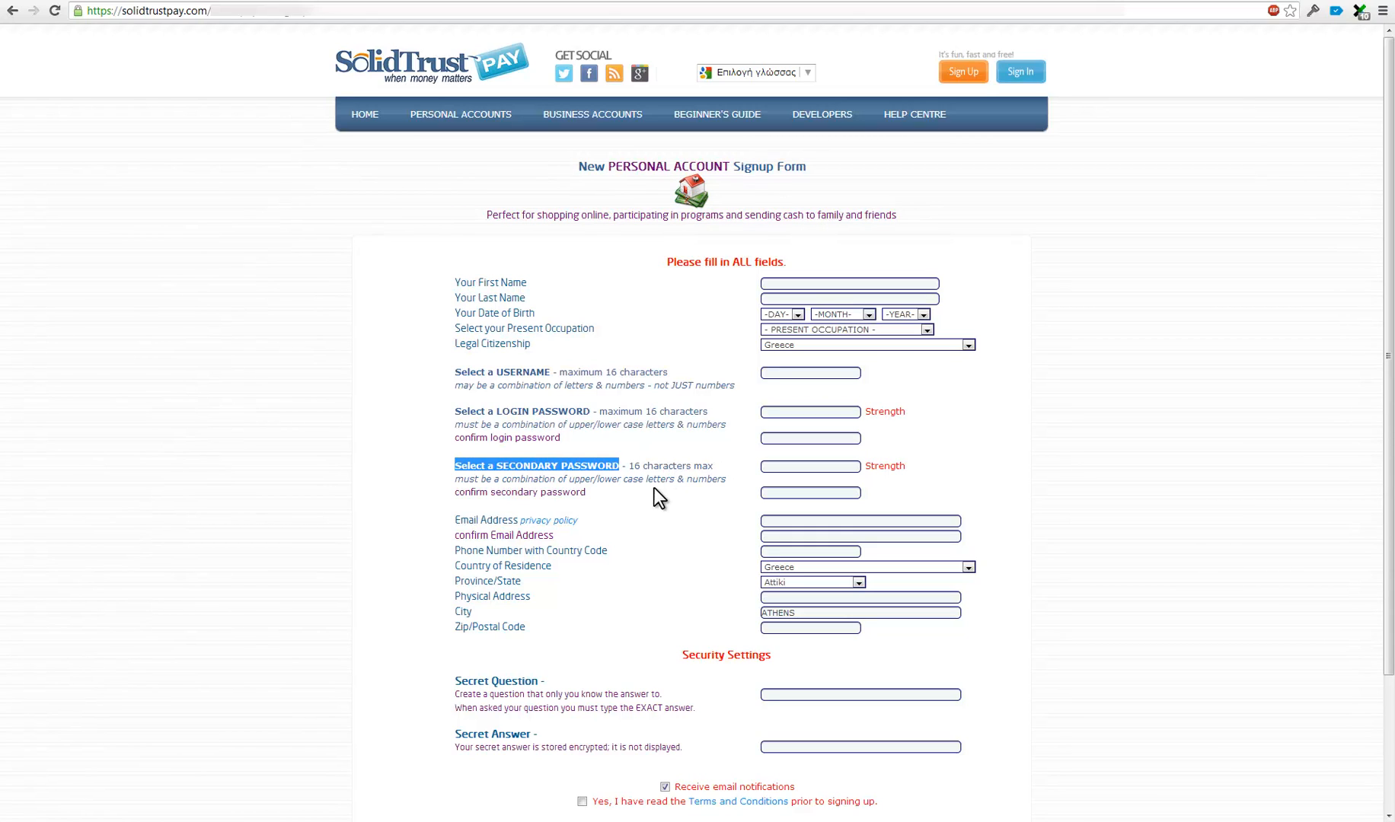
drag(453, 521, 512, 527)
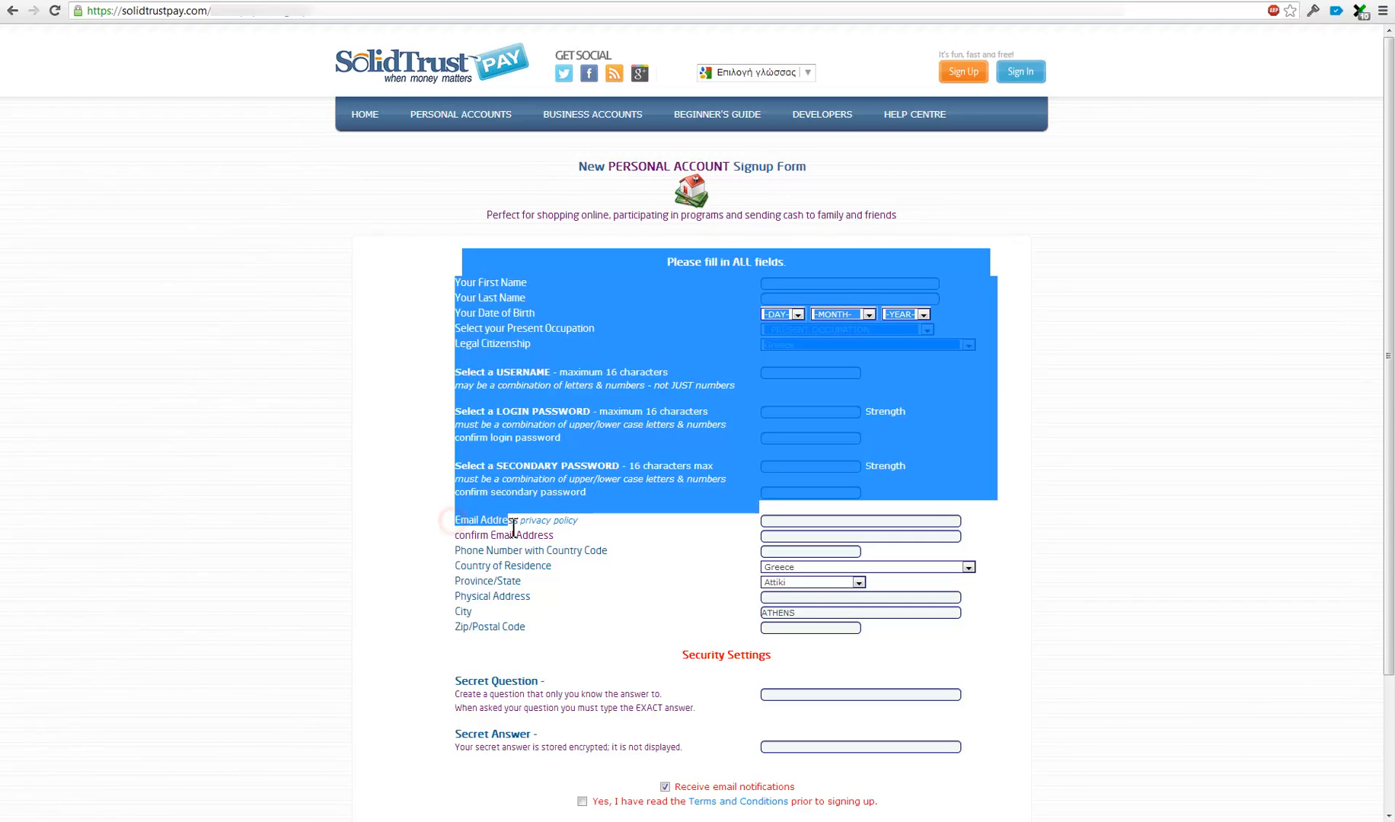
click(467, 523)
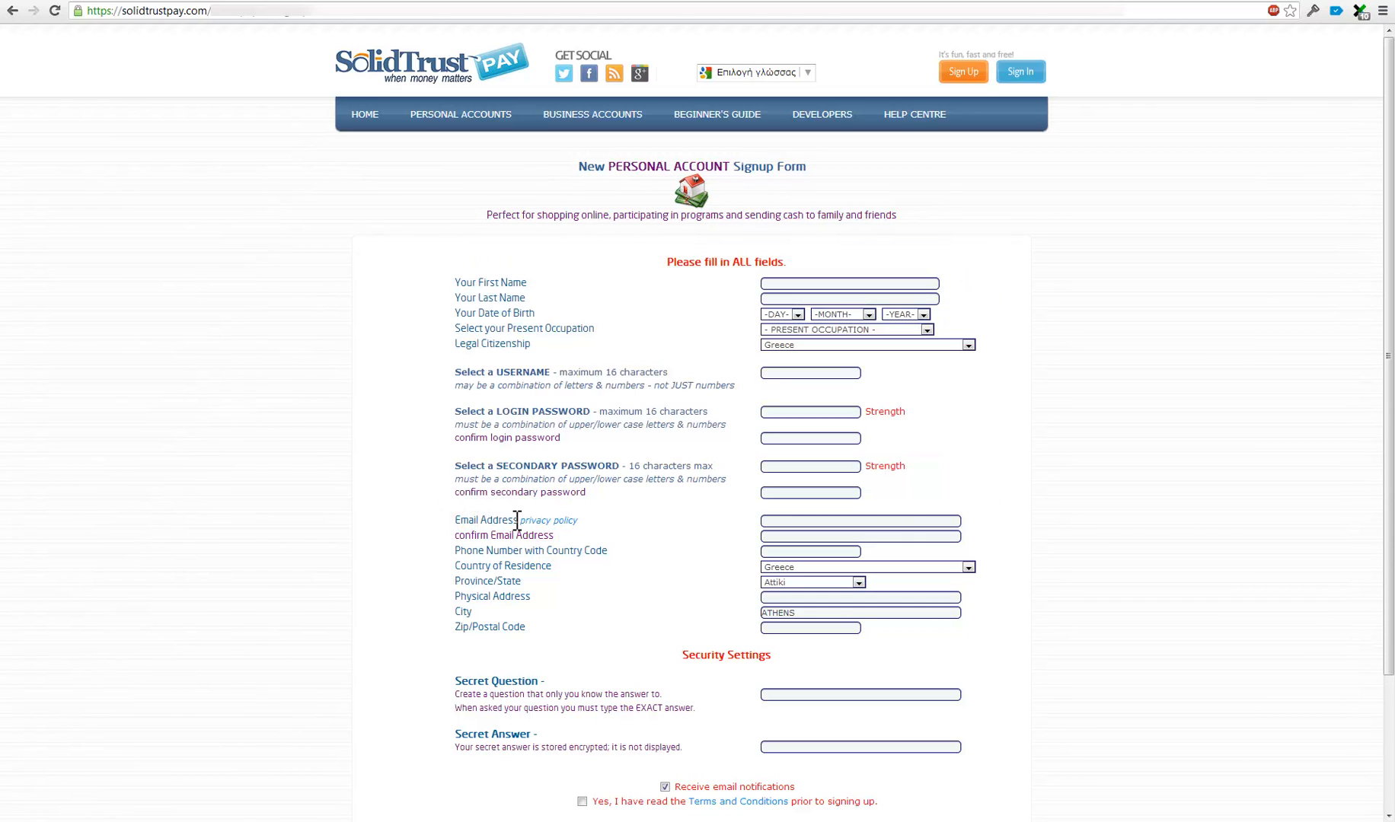
drag(517, 522, 458, 522)
scroll(648, 642, down, 2)
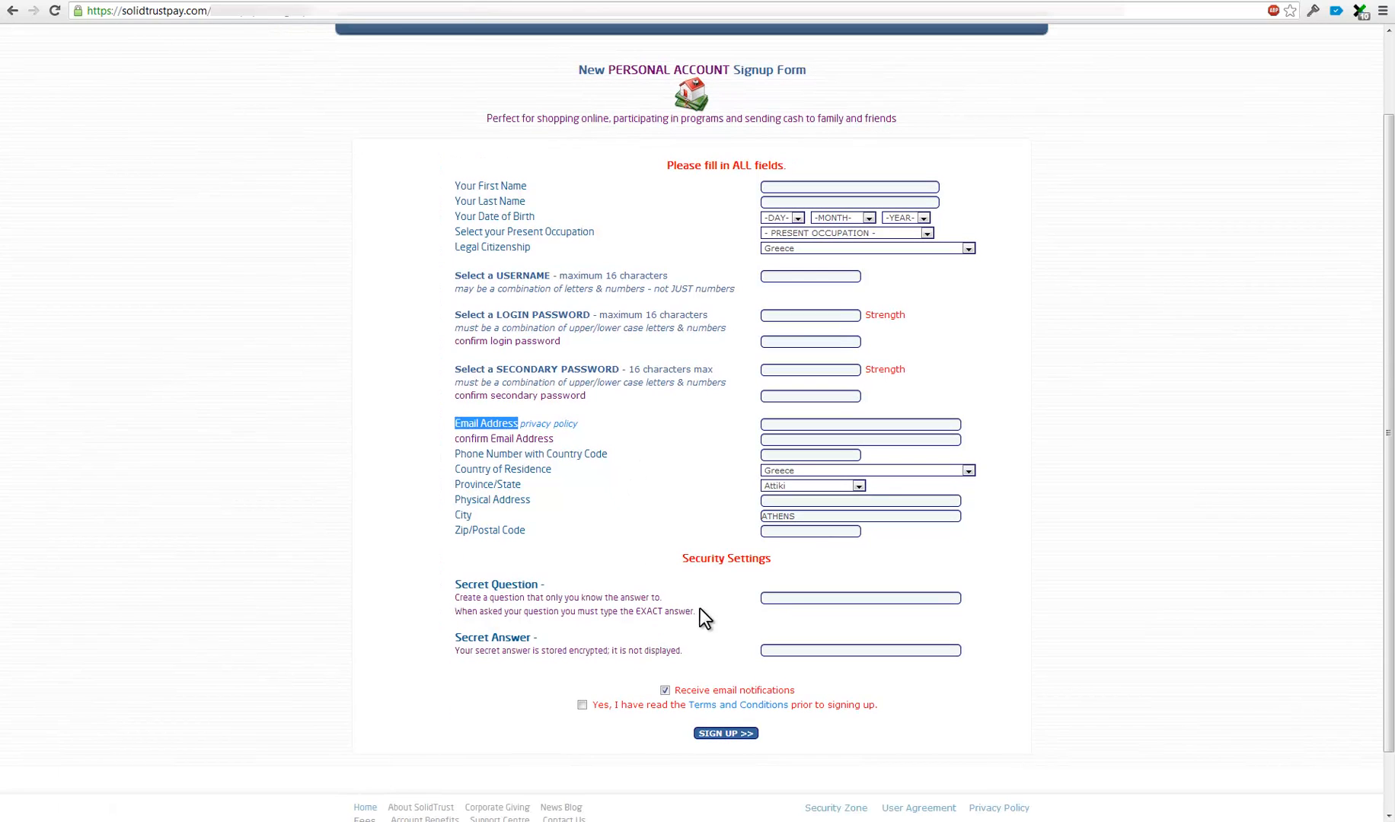
Review the secret question and secret answer fields, and accept the Terms and Conditions on the sign-up form.
drag(453, 584, 547, 585)
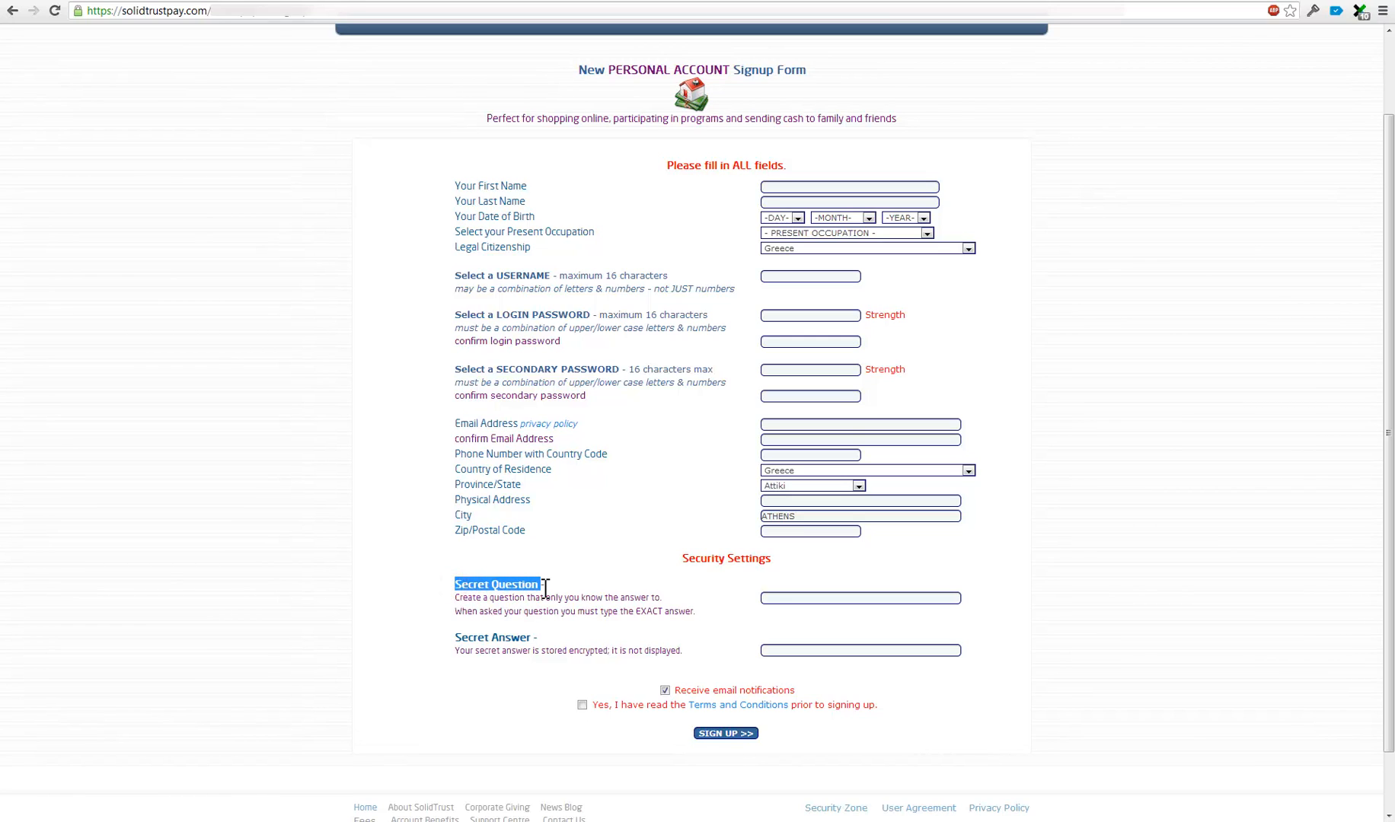
click(787, 600)
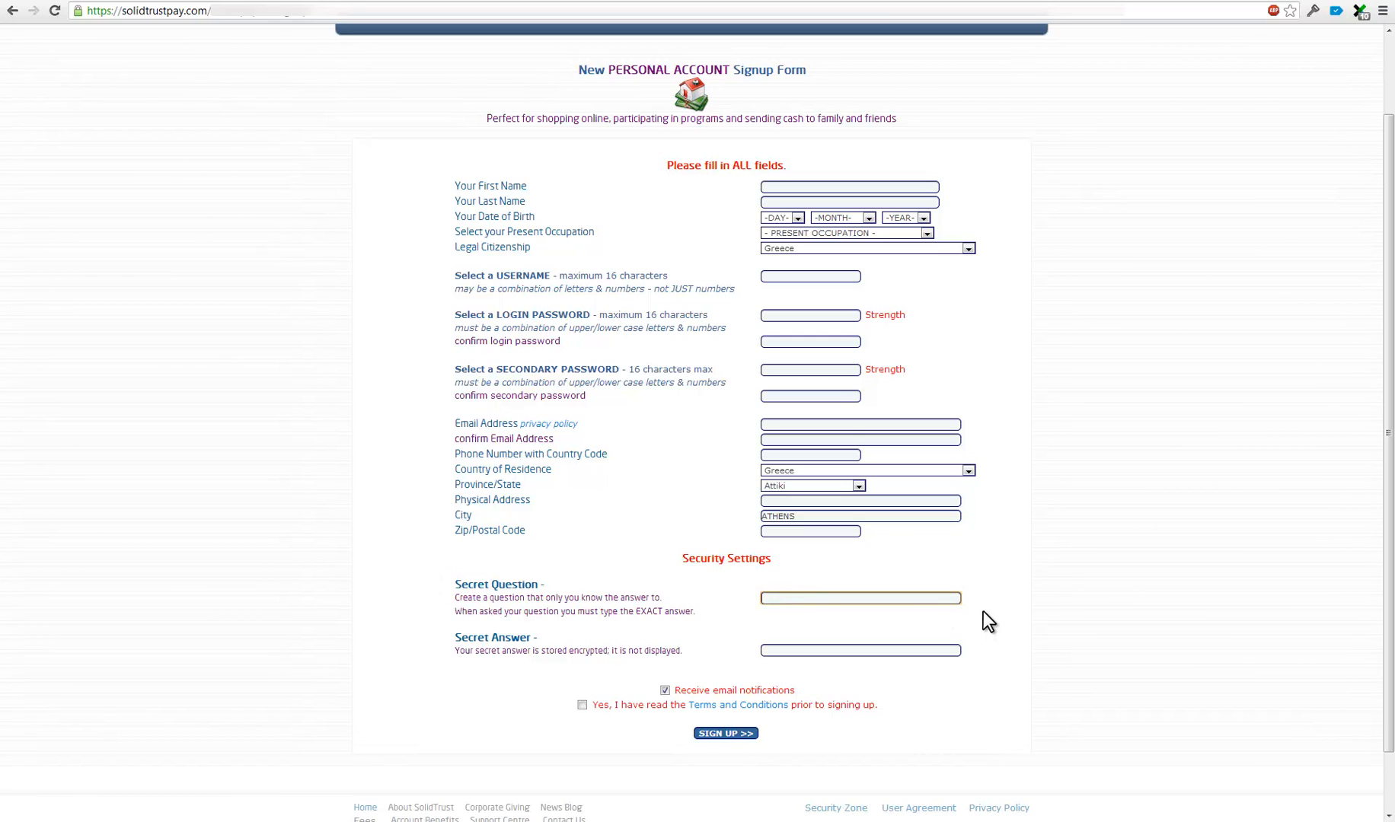
click(781, 653)
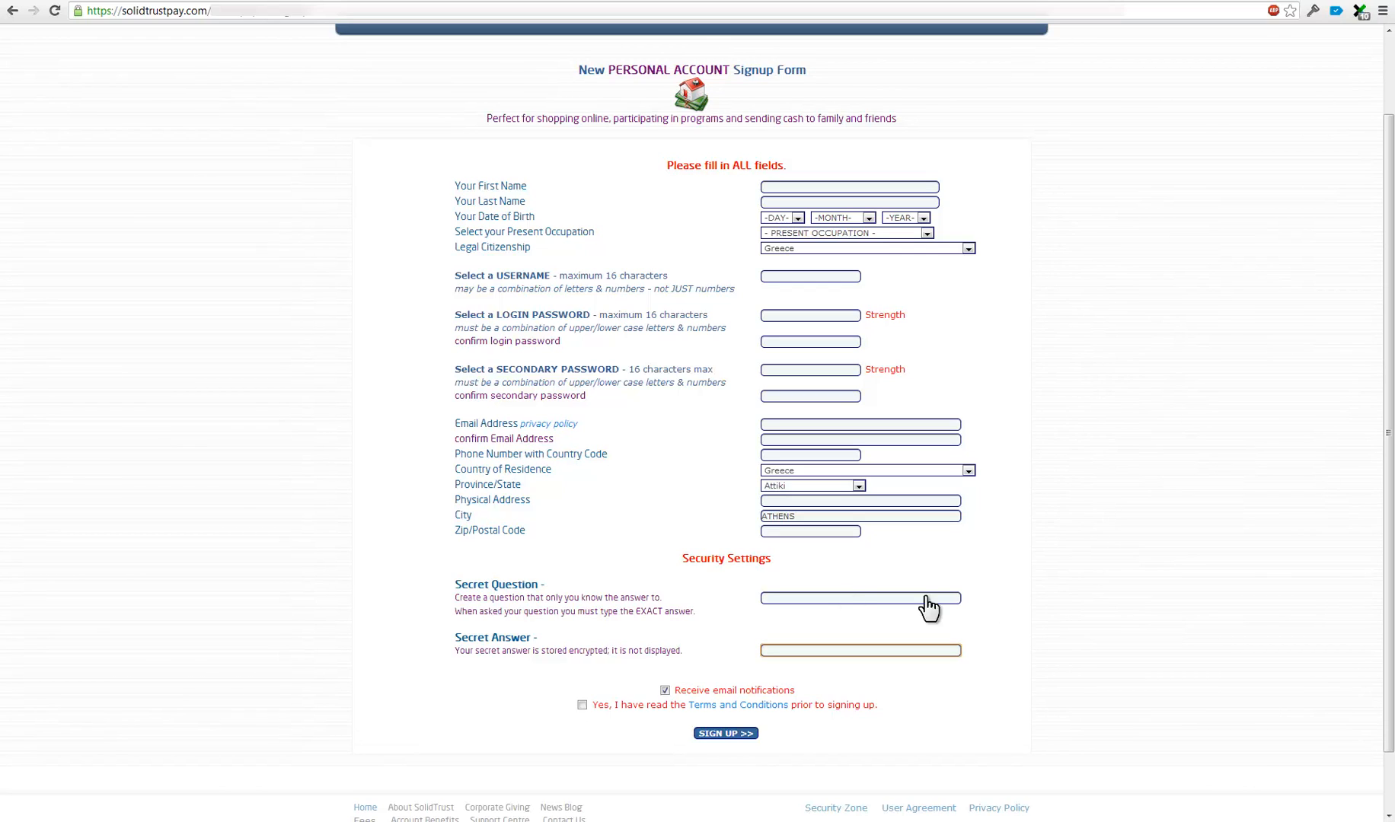
click(580, 706)
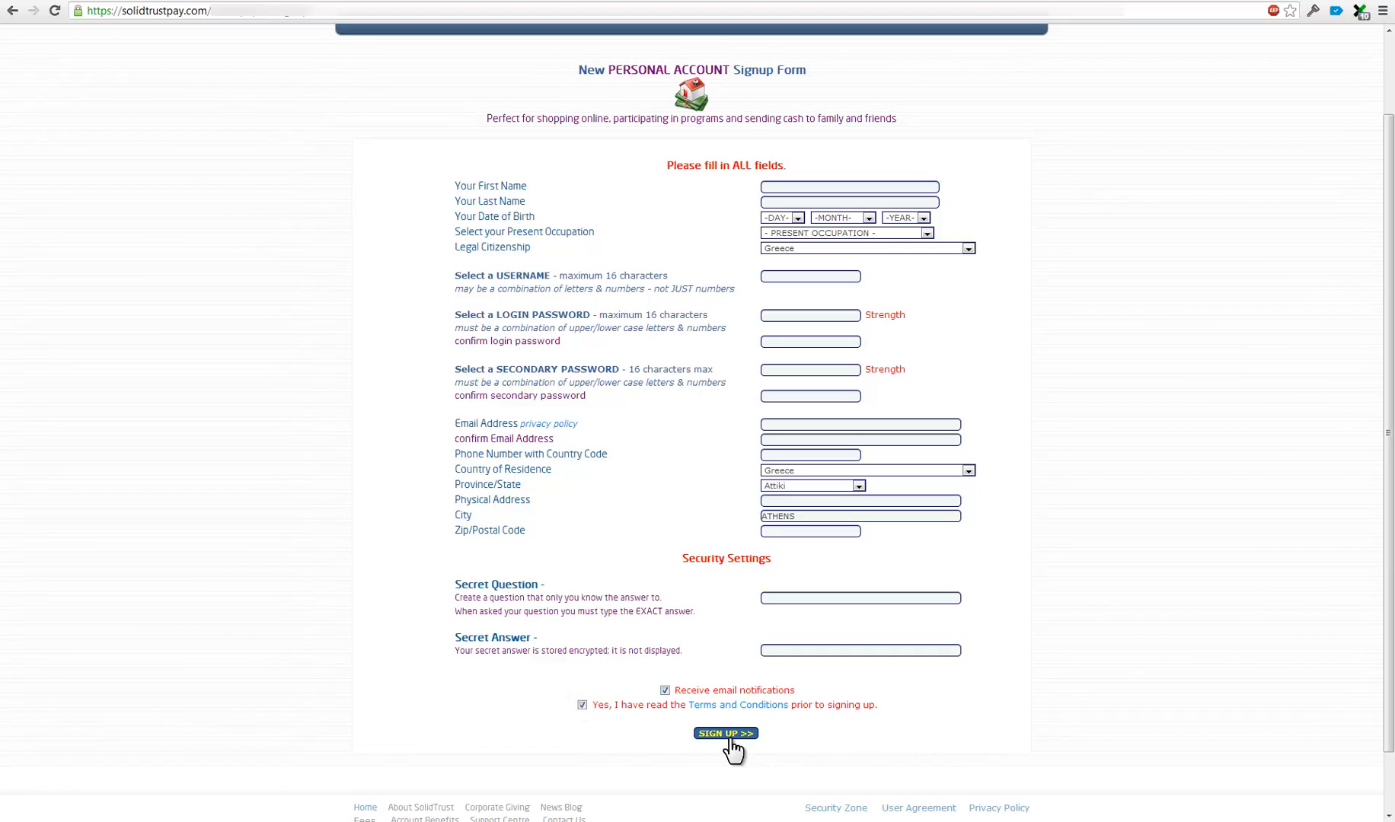
scroll(1136, 662, up, 1)
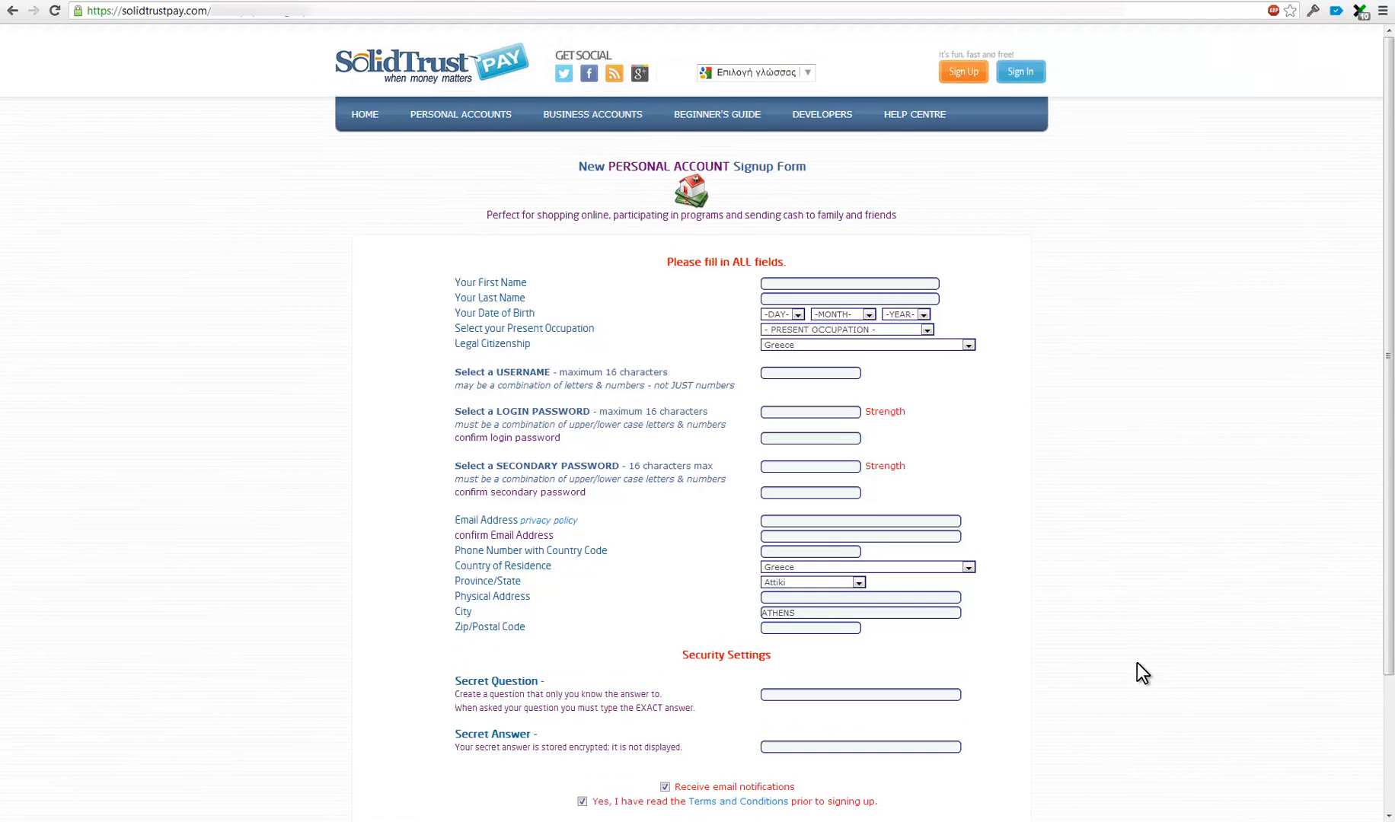
scroll(1136, 663, down, 1)
scroll(1138, 668, up, 2)
Sign in to the existing account, filling in the username and login password from the saved solidtrustpay.com login.
click(1013, 73)
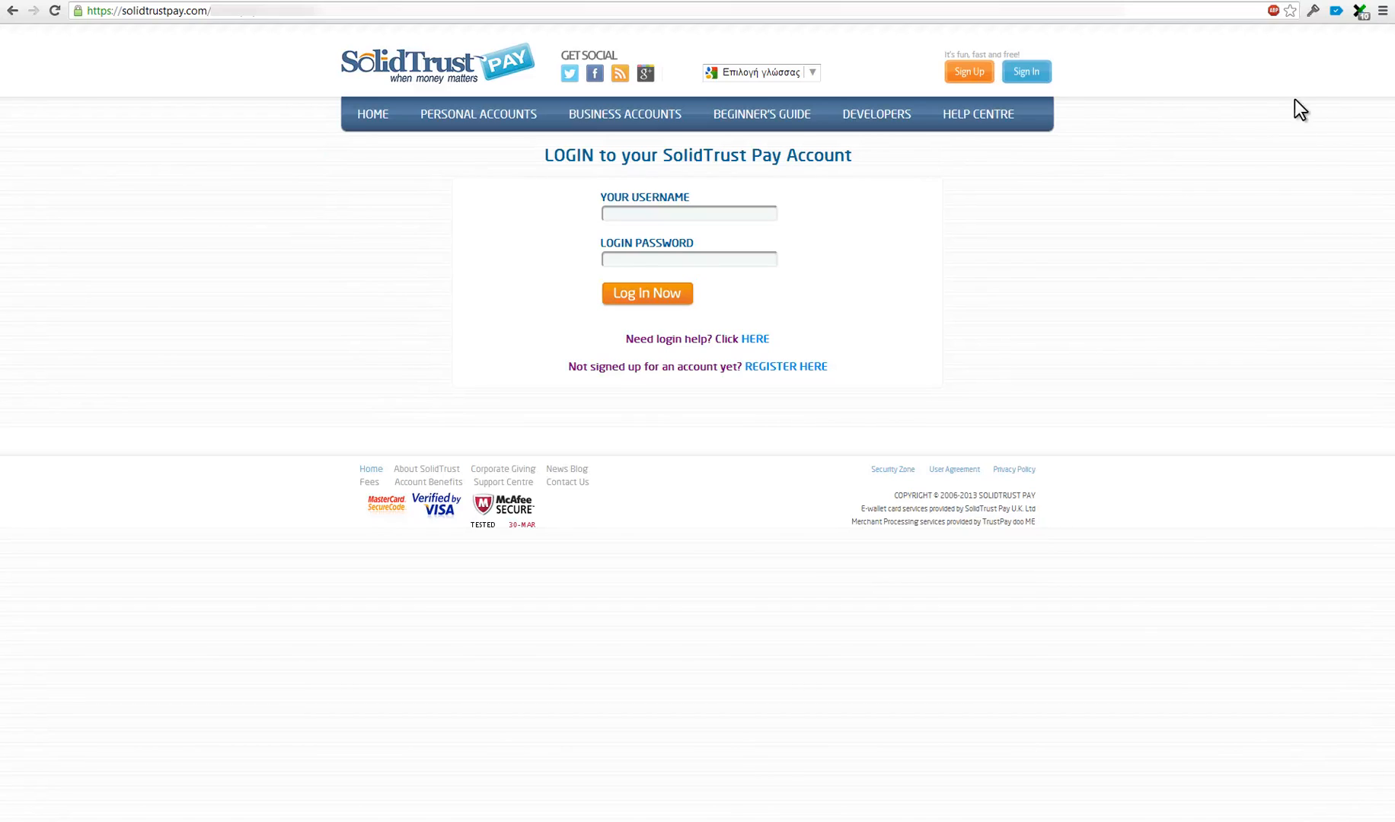
click(733, 212)
click(727, 260)
click(1312, 12)
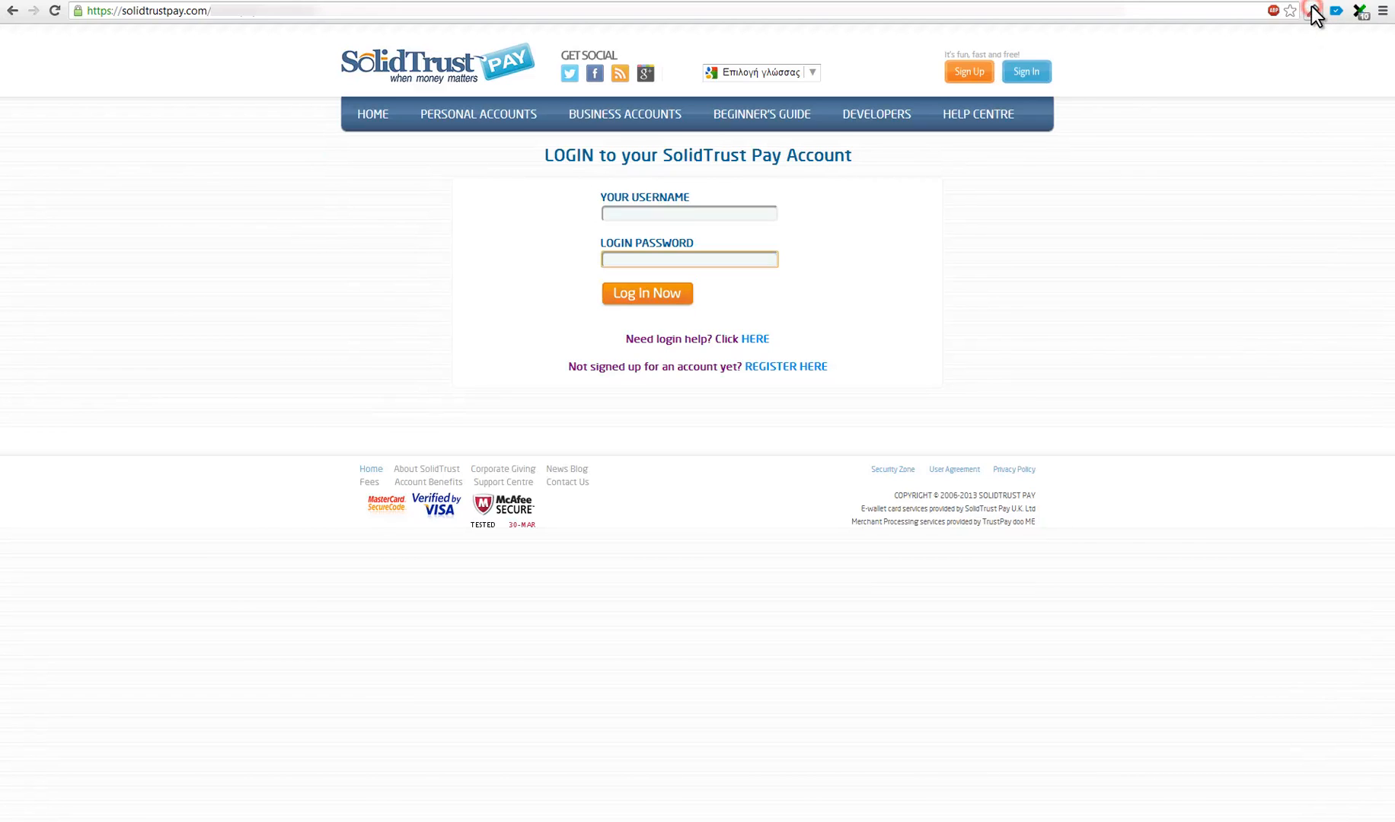
key(Return)
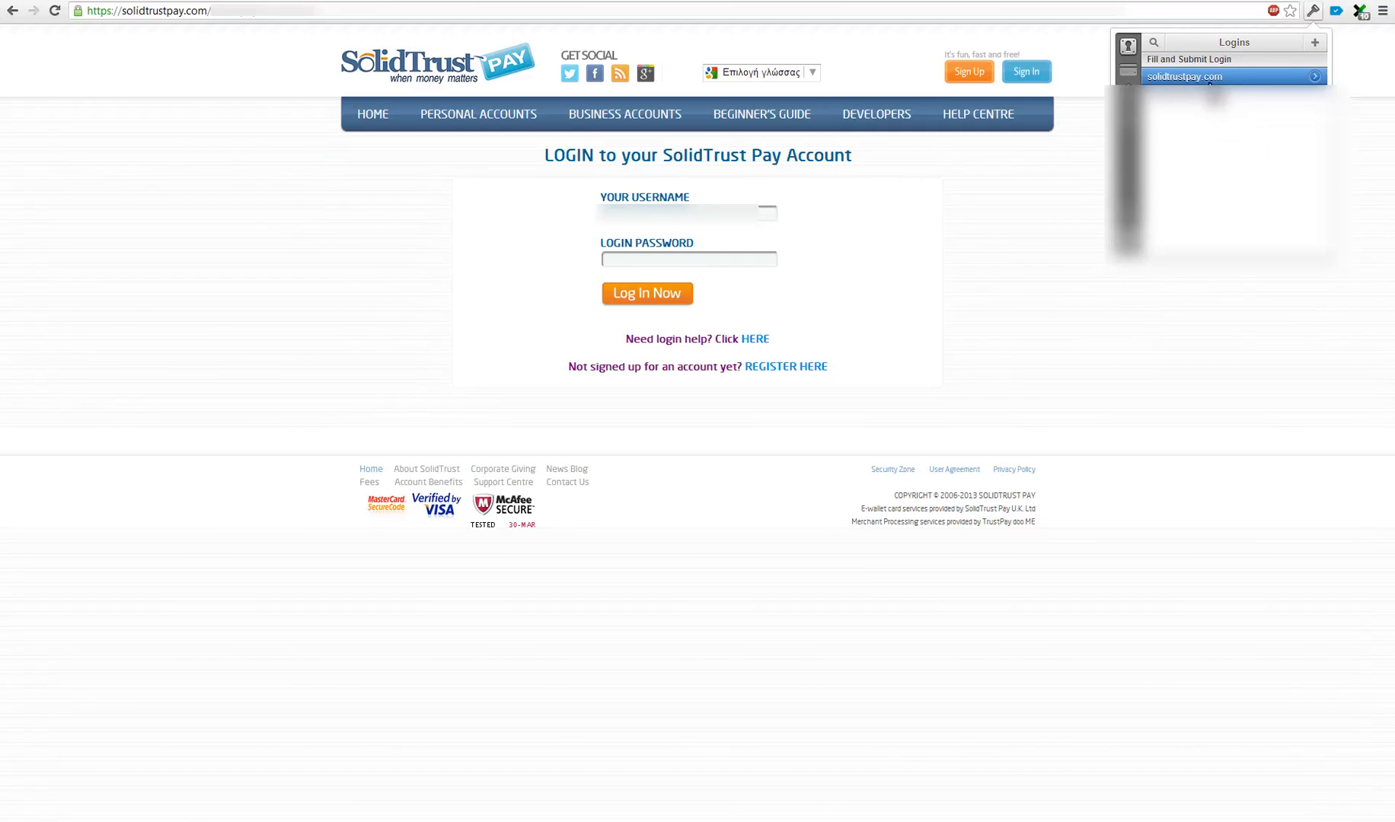
click(1202, 70)
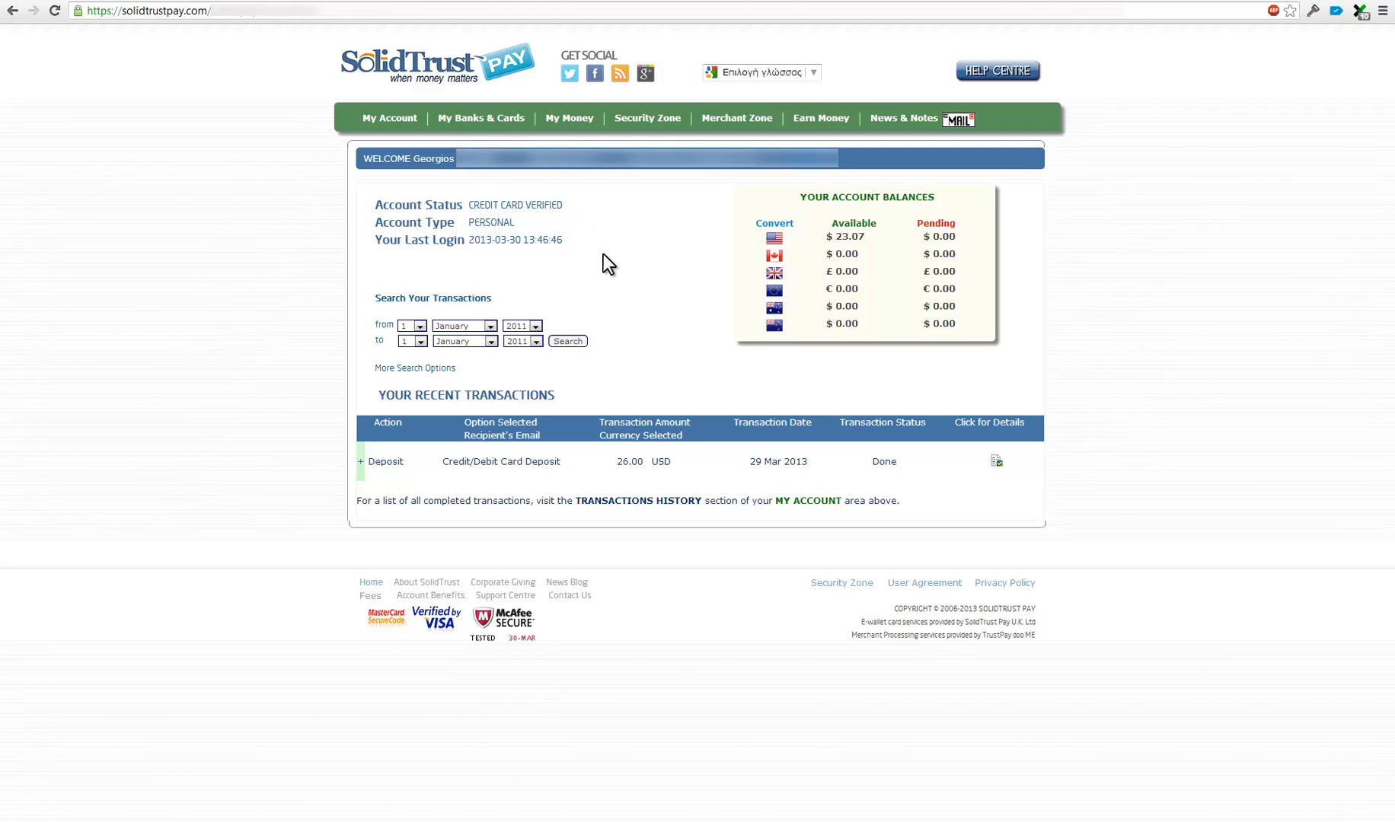
Open the form for adding a credit or debit card and review its name, card number, expiry date and card type fields.
mouse_move(473, 122)
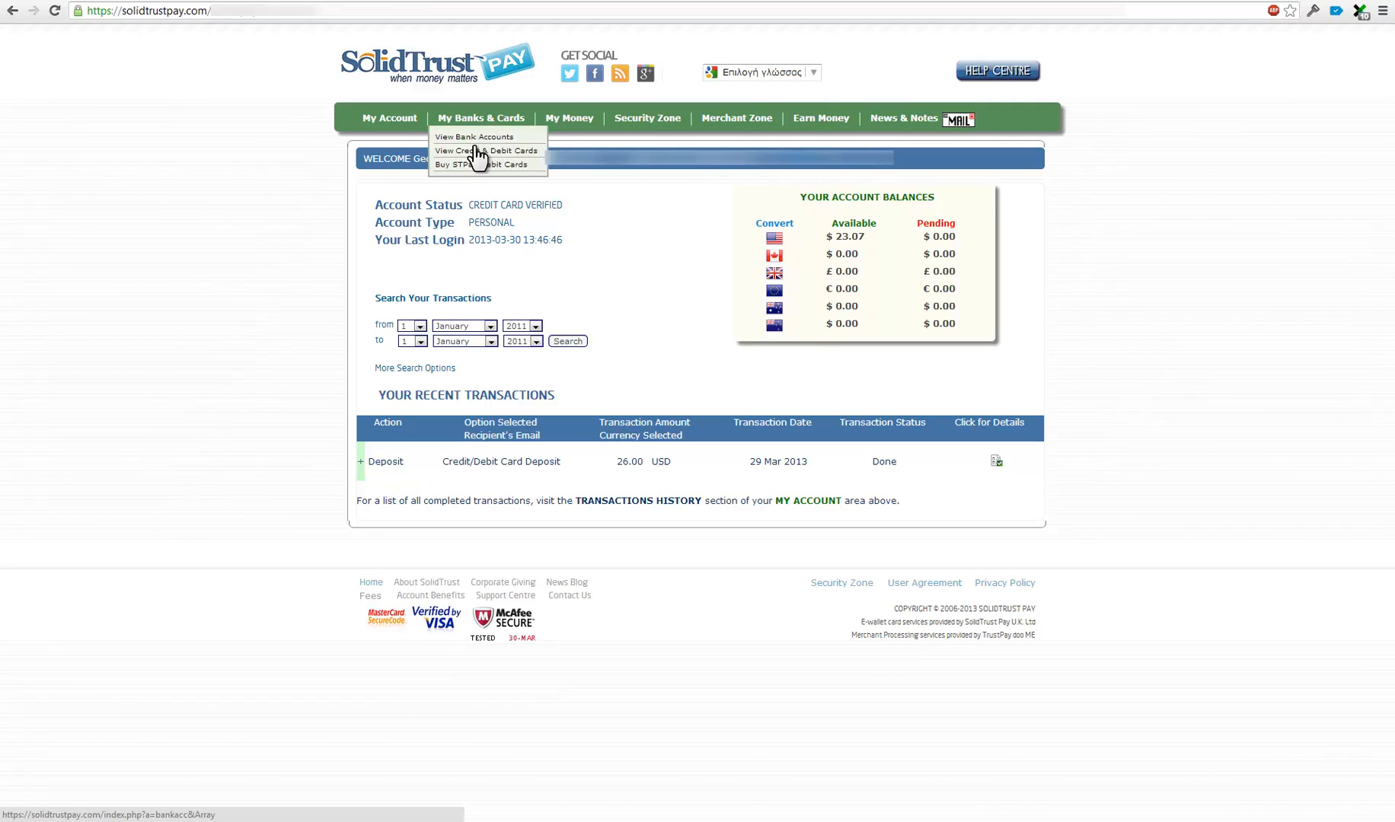
click(451, 152)
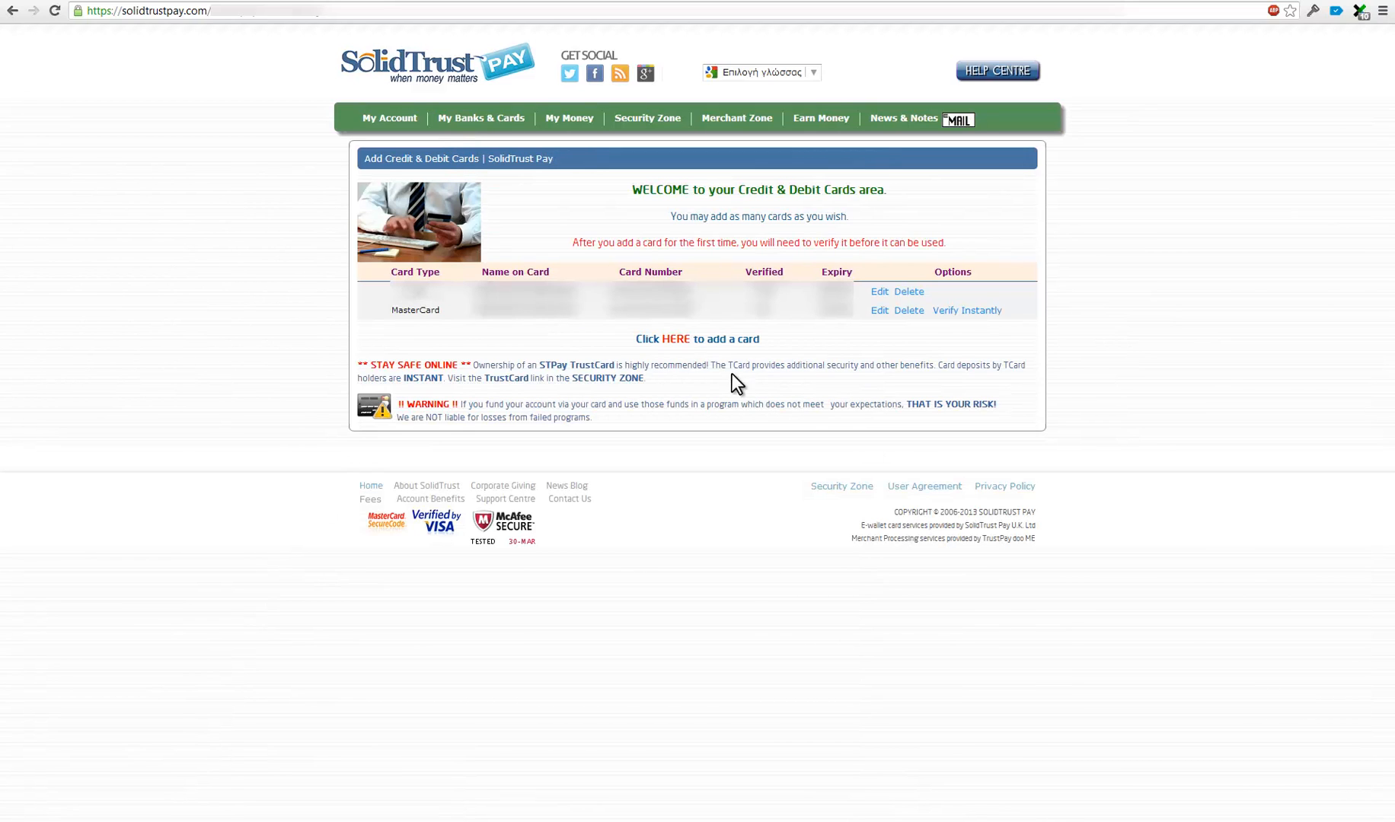
click(674, 341)
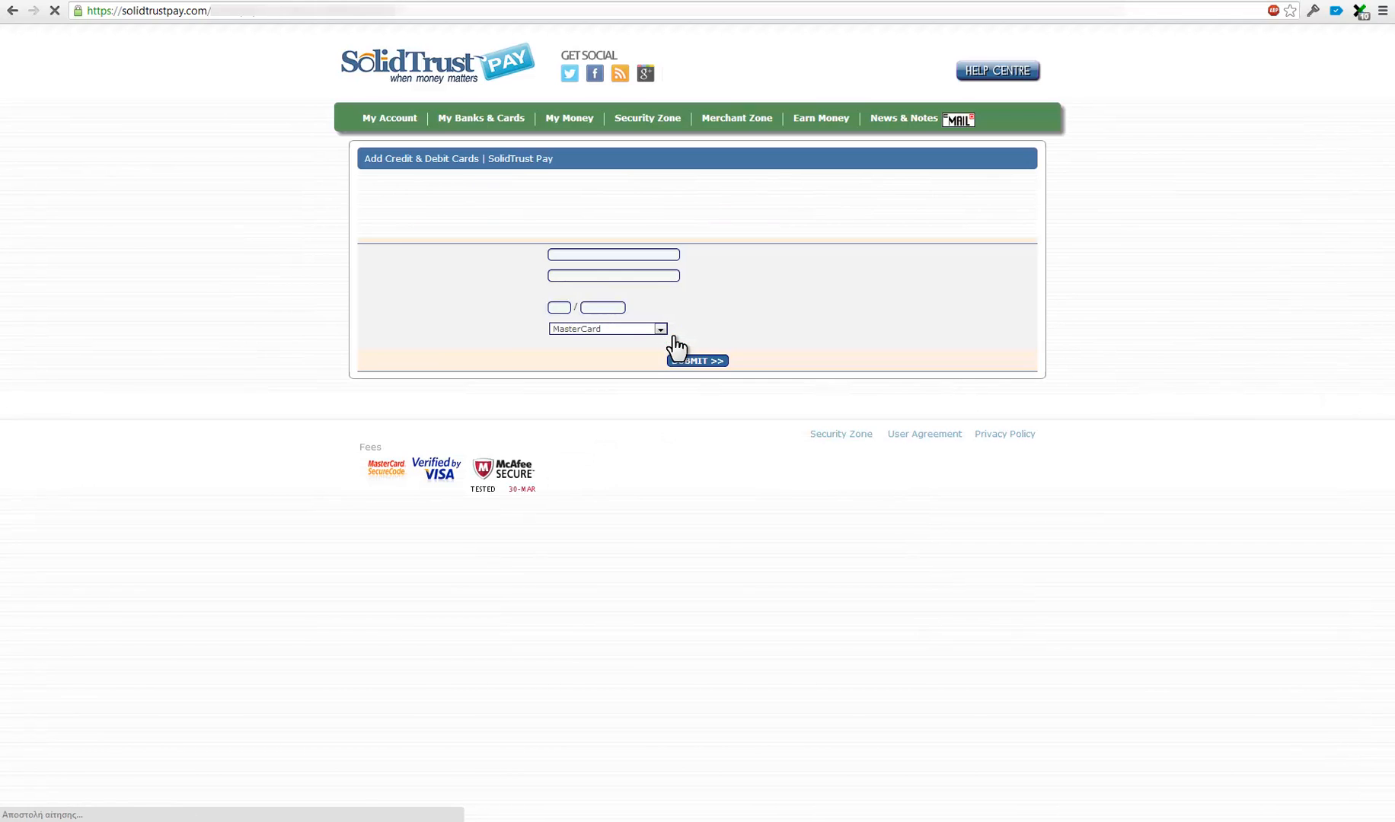
click(564, 254)
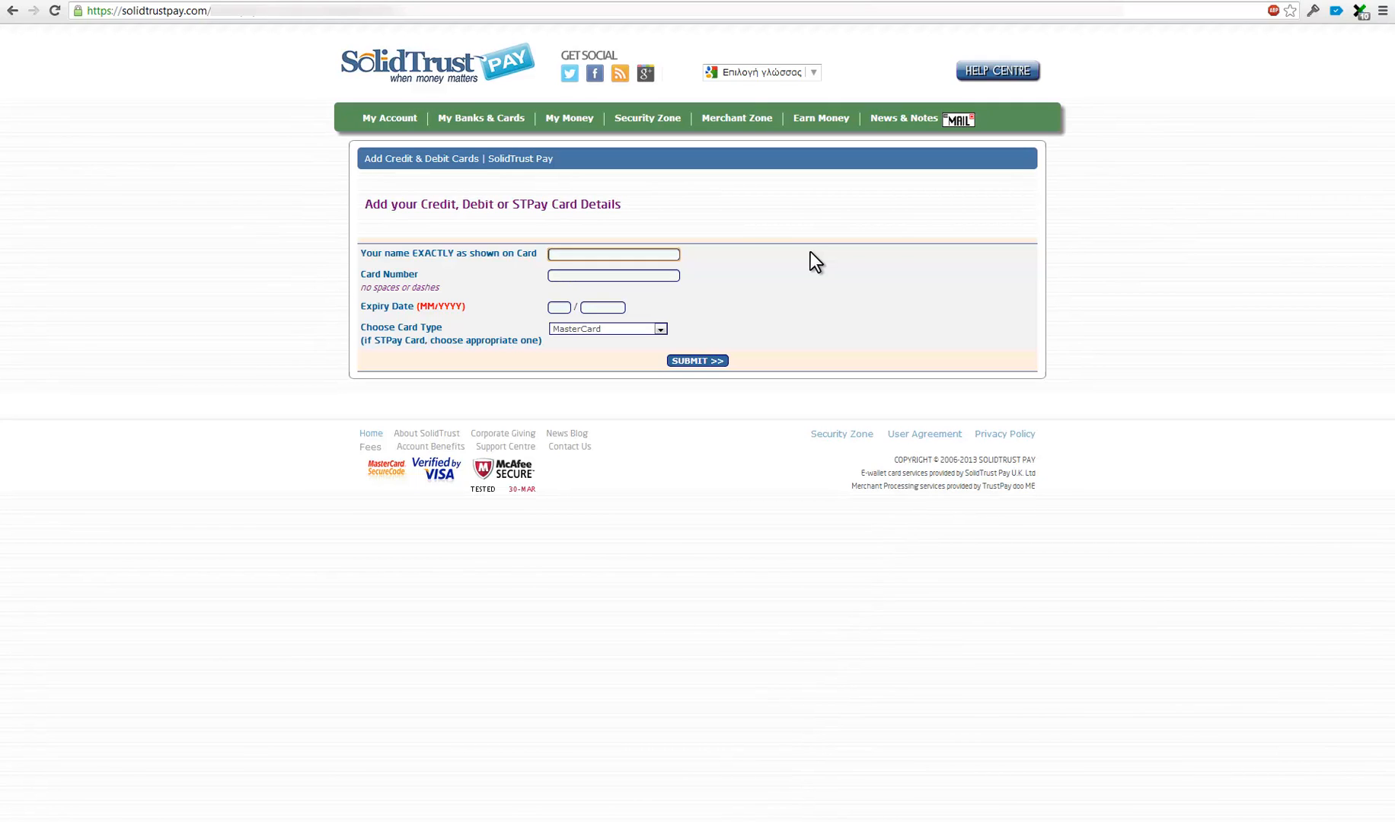
click(565, 278)
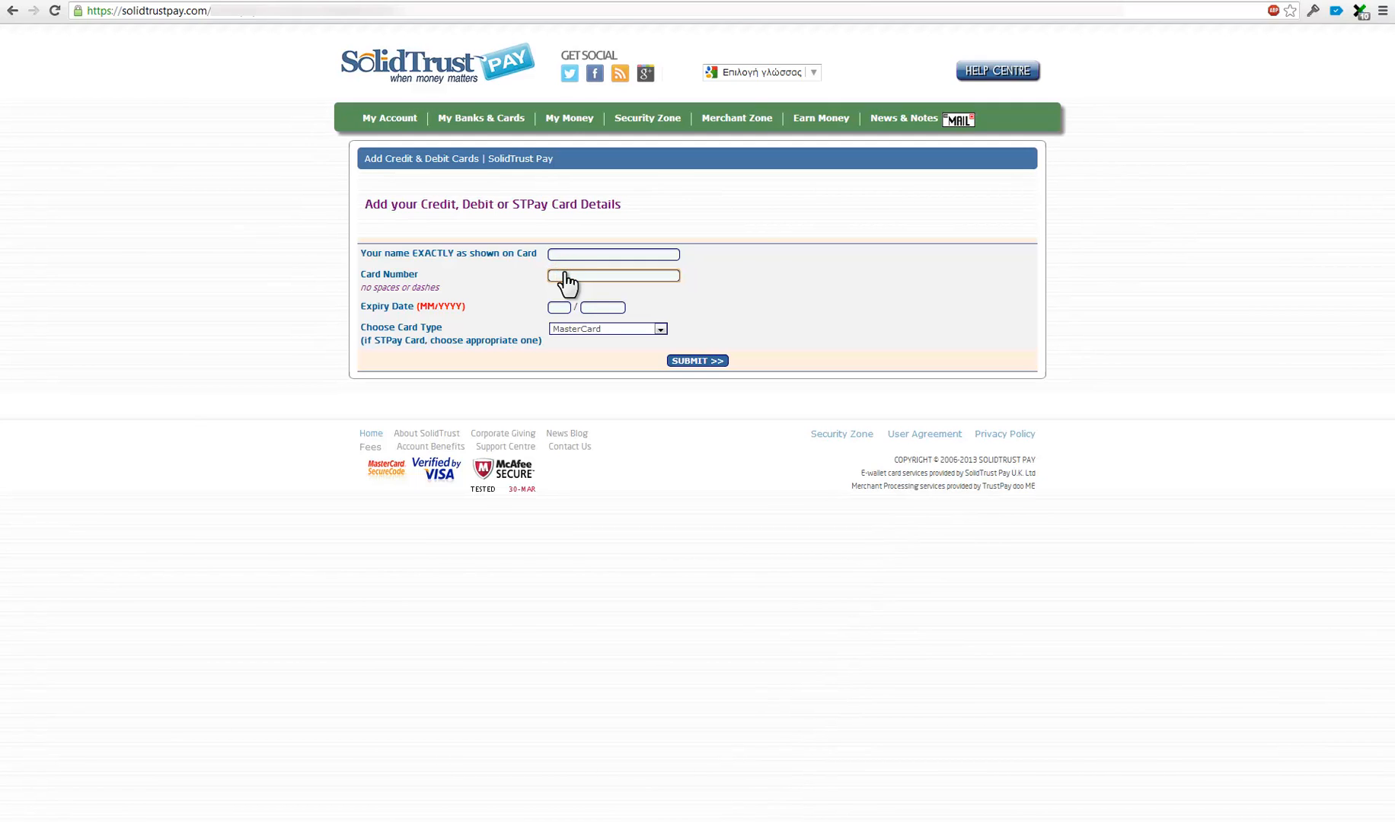
click(555, 308)
click(600, 306)
click(584, 331)
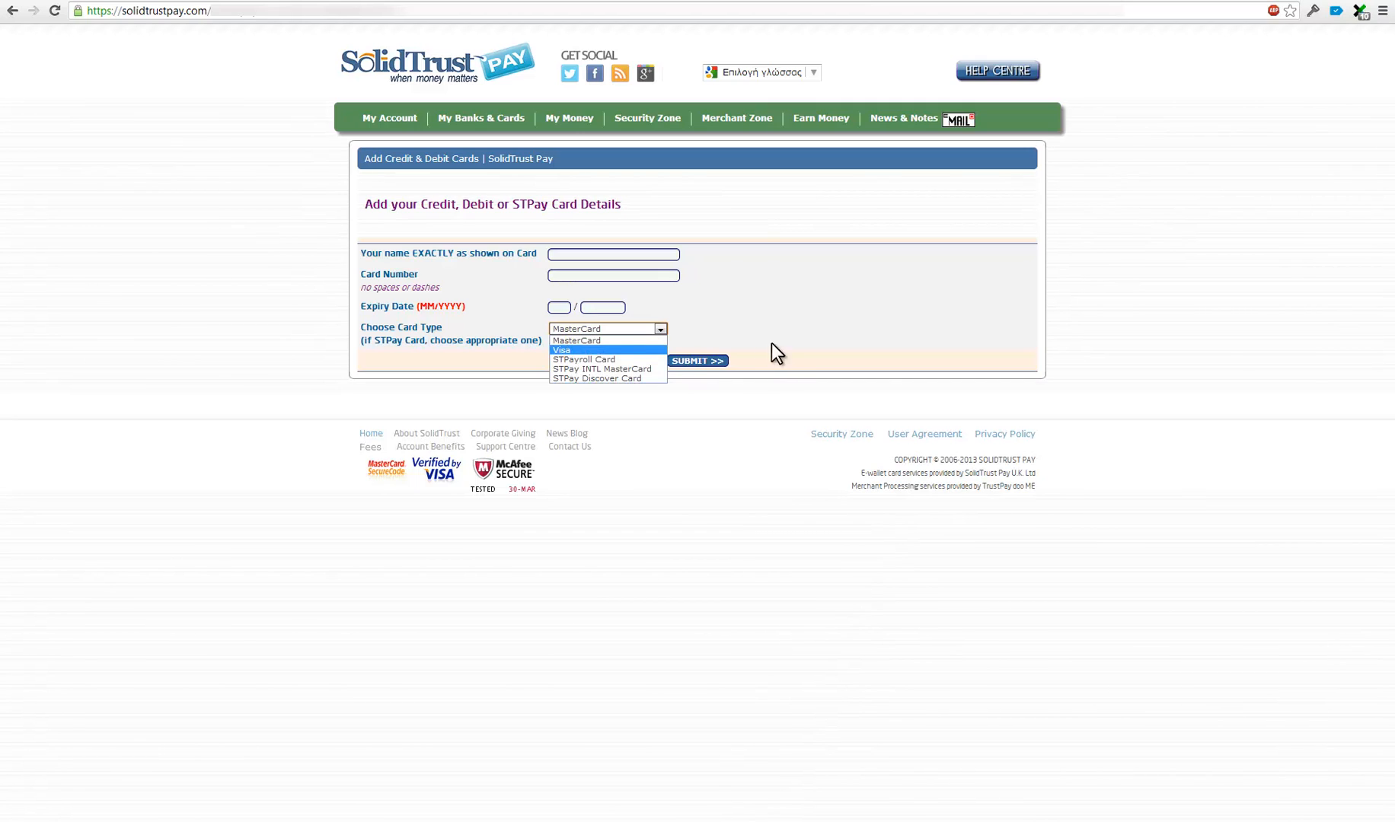
click(827, 313)
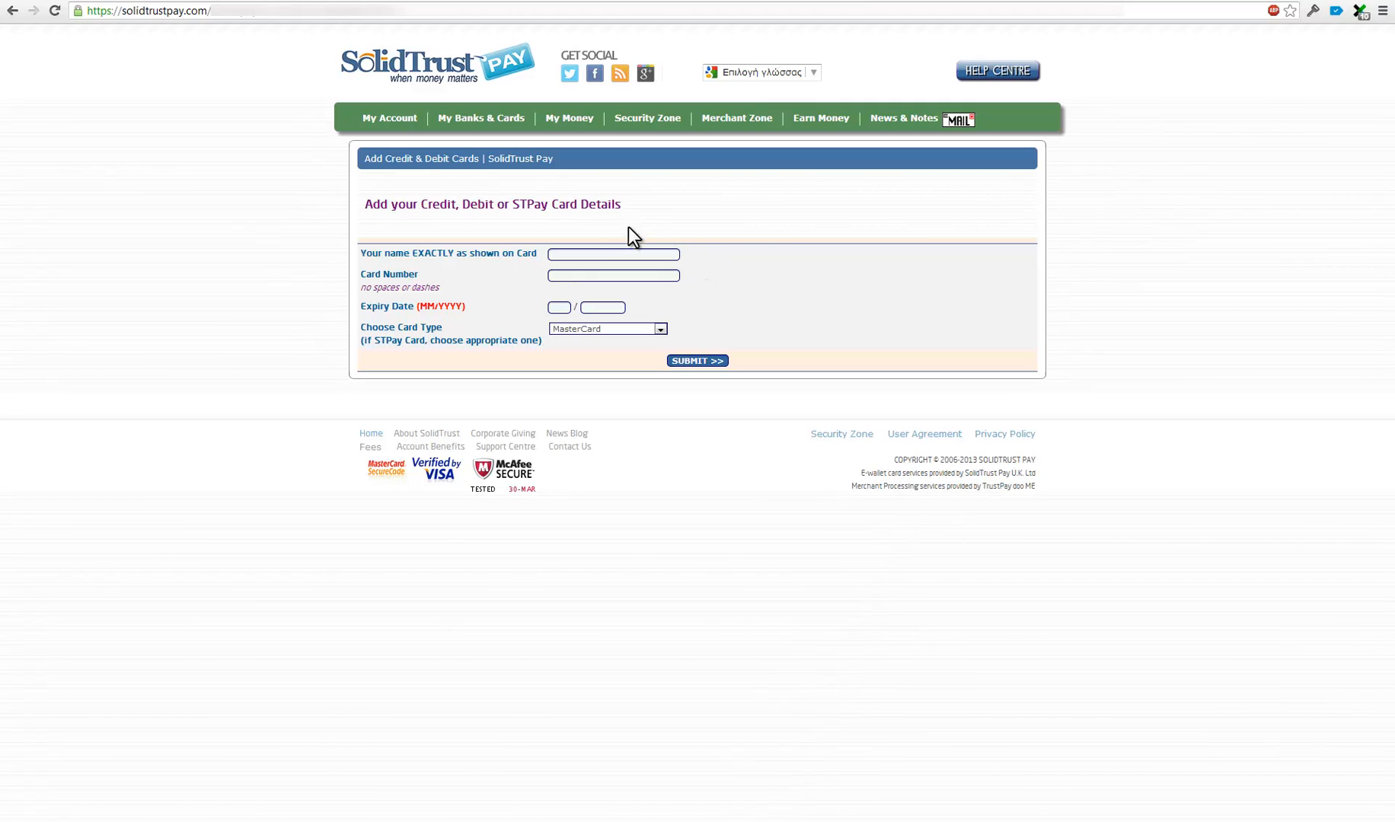
Return to the list of credit and debit cards and start instant verification of the MasterCard.
mouse_move(480, 122)
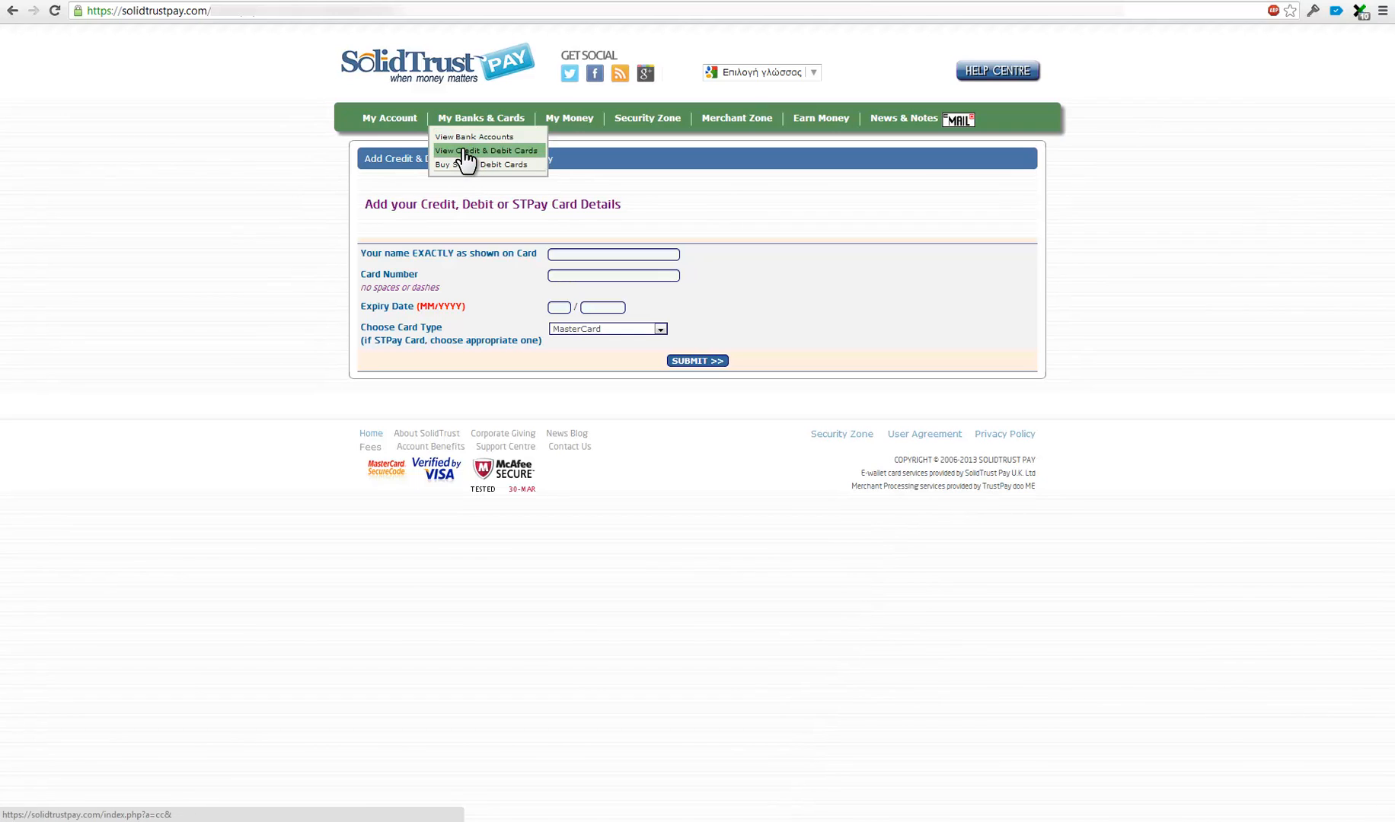
click(463, 150)
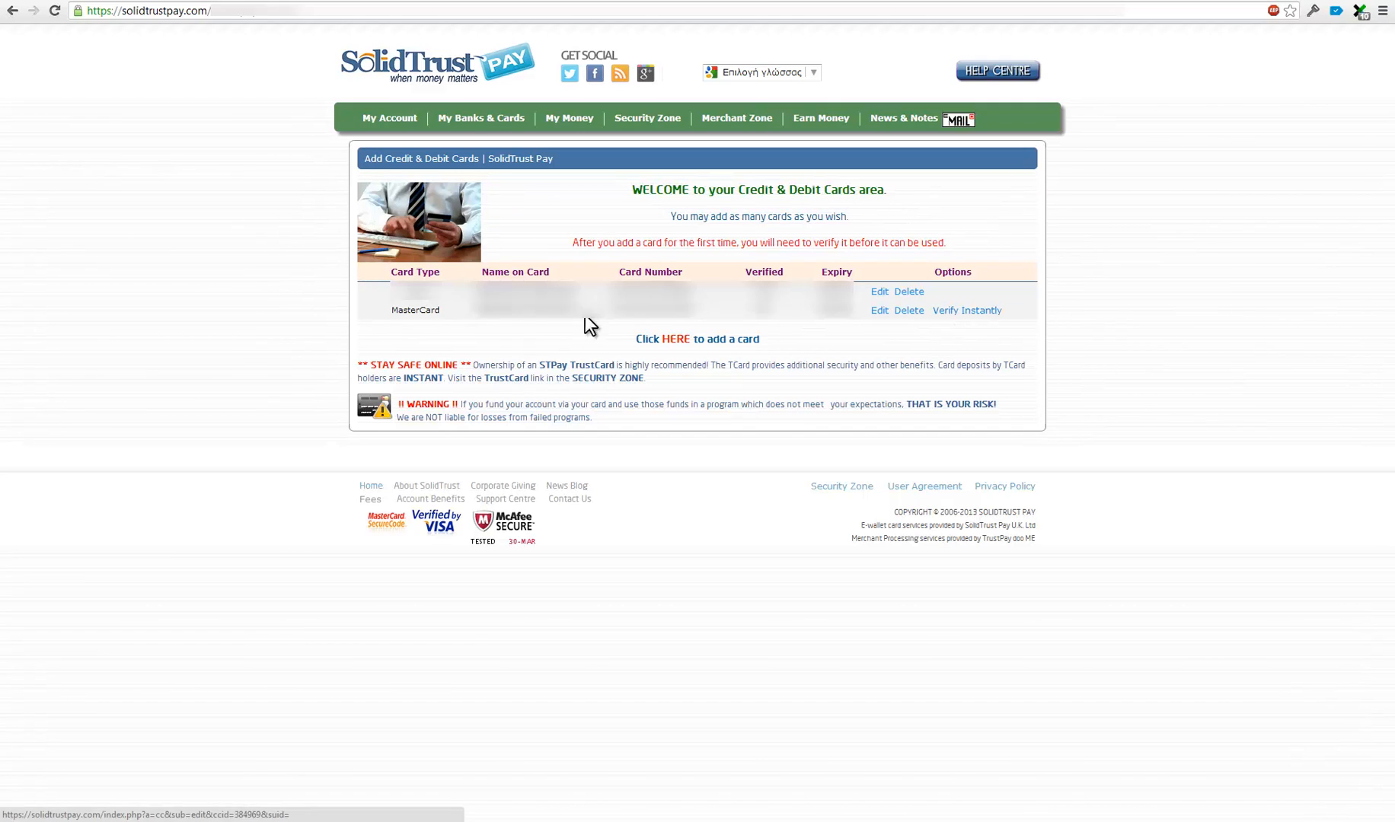
click(961, 311)
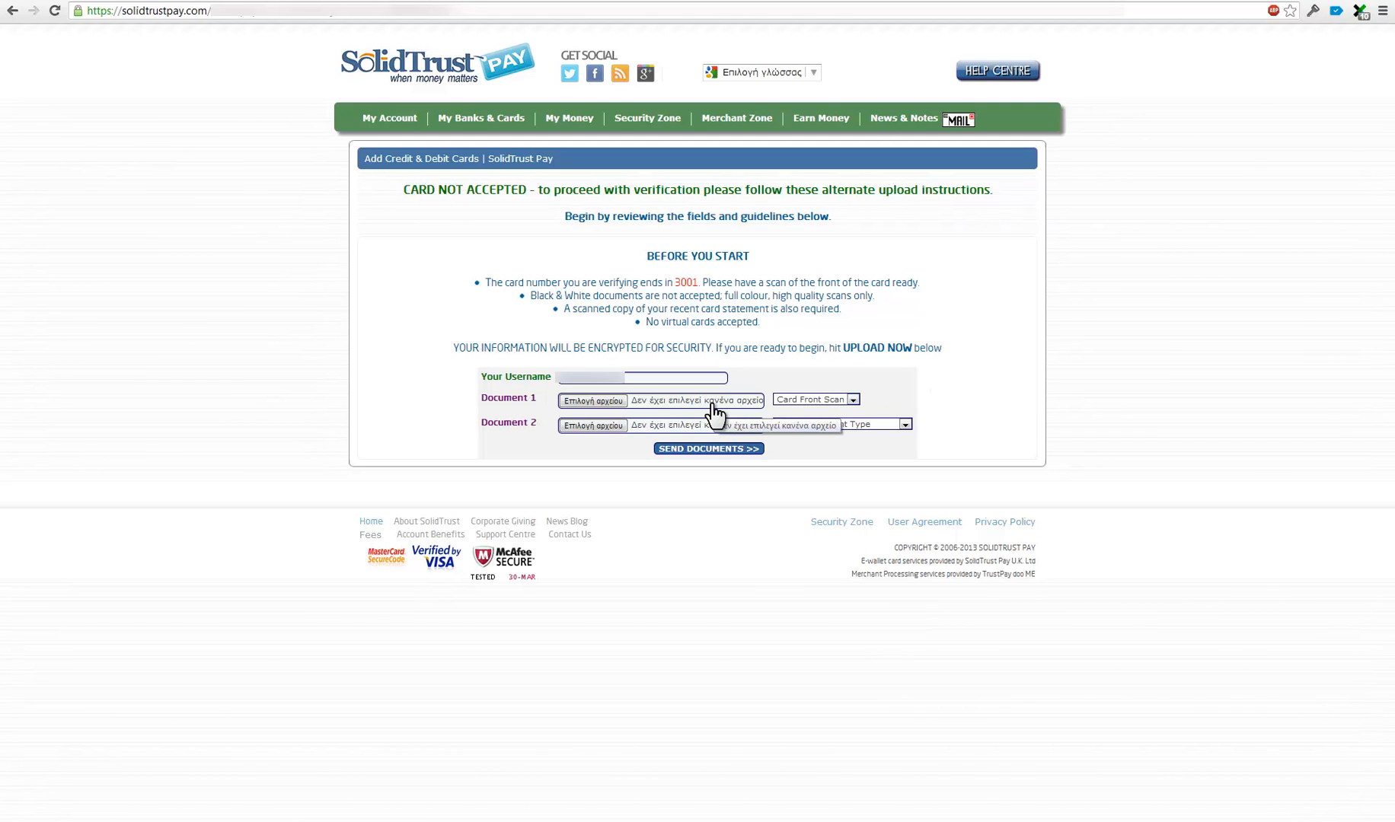
Review the two verification document uploads and set the Document 2 type to Credit/Debit Card Statement.
click(805, 397)
click(872, 356)
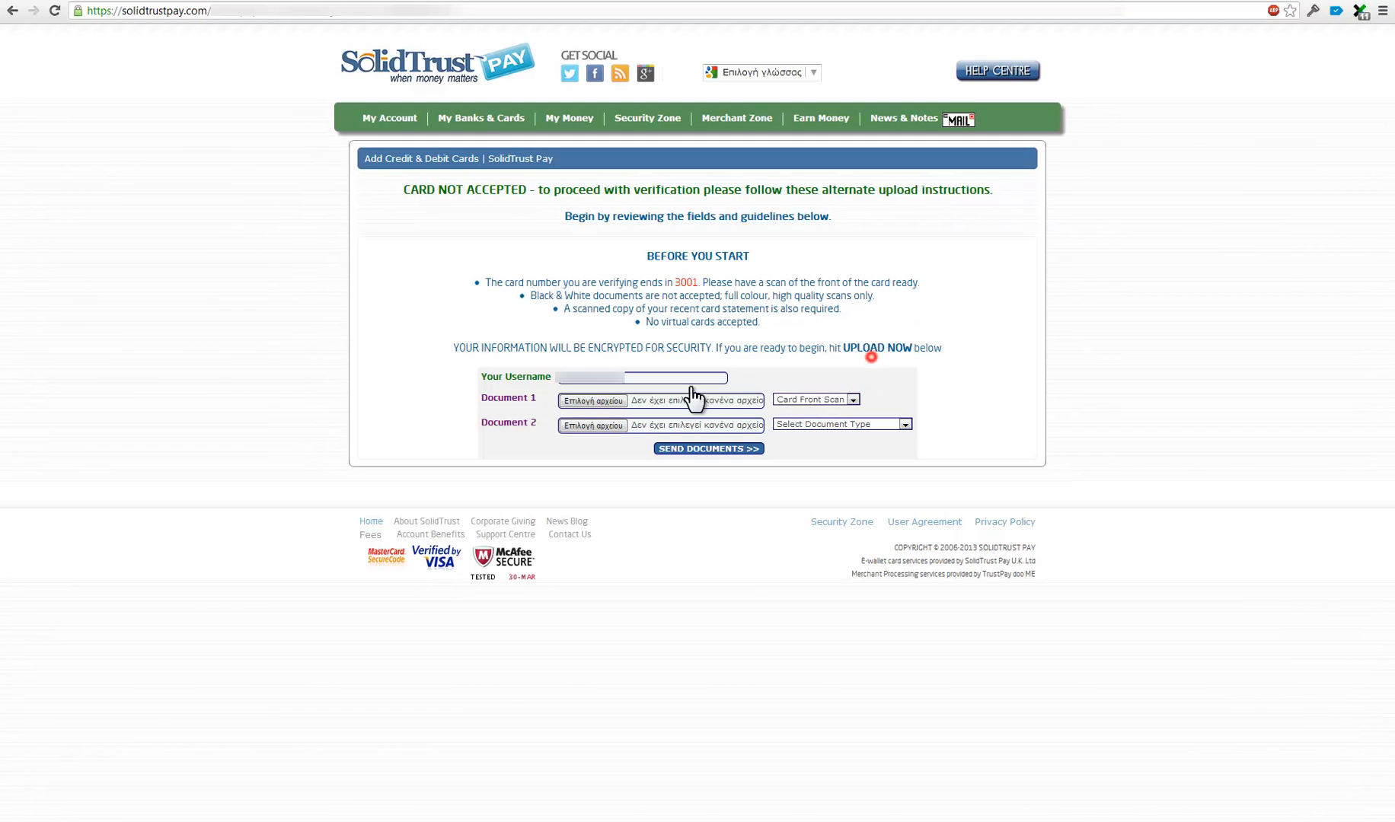
drag(481, 397, 539, 404)
drag(473, 424, 536, 426)
drag(537, 425, 484, 426)
click(796, 424)
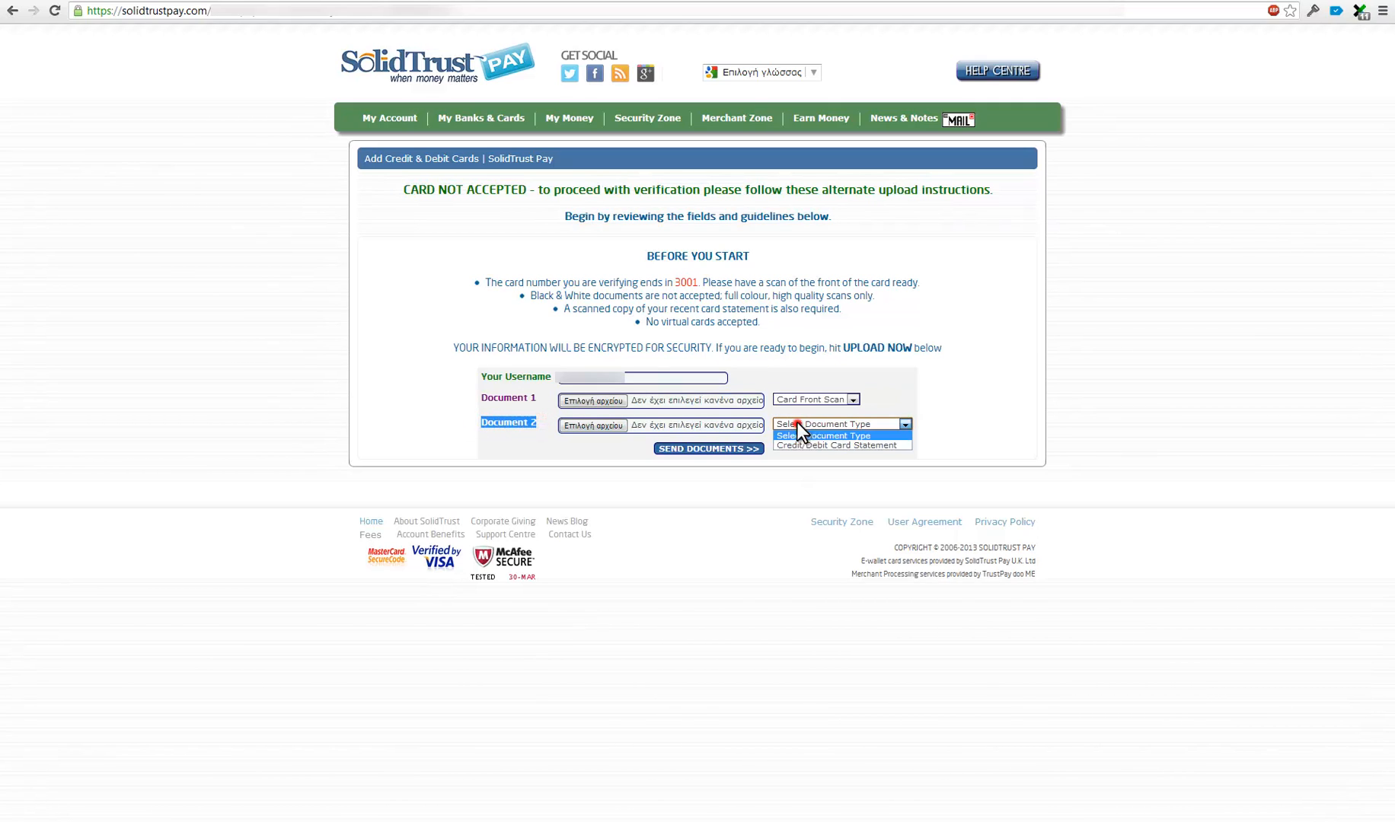
click(809, 445)
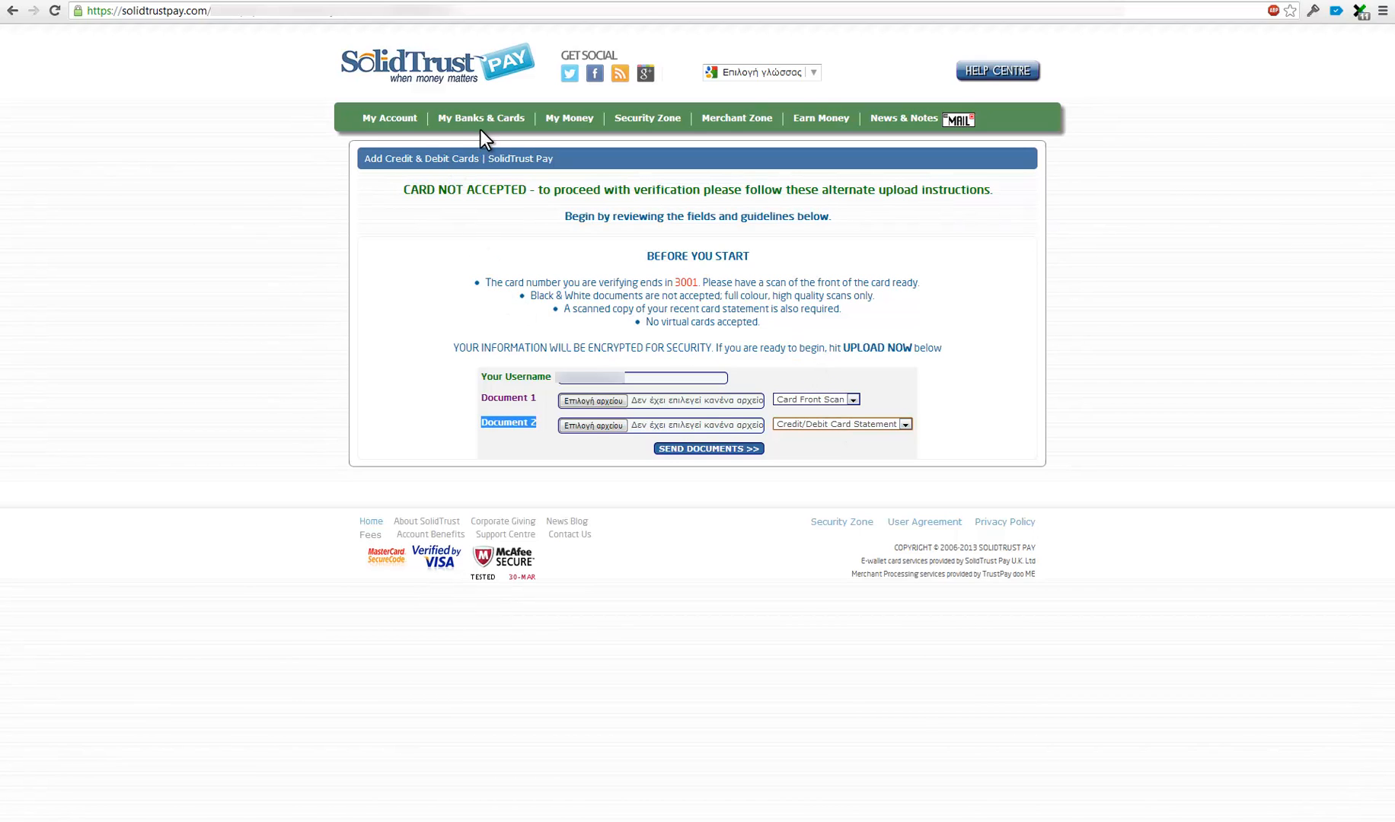
Start a deposit into the account in USD and choose the card options as the funding method.
mouse_move(484, 122)
mouse_move(582, 118)
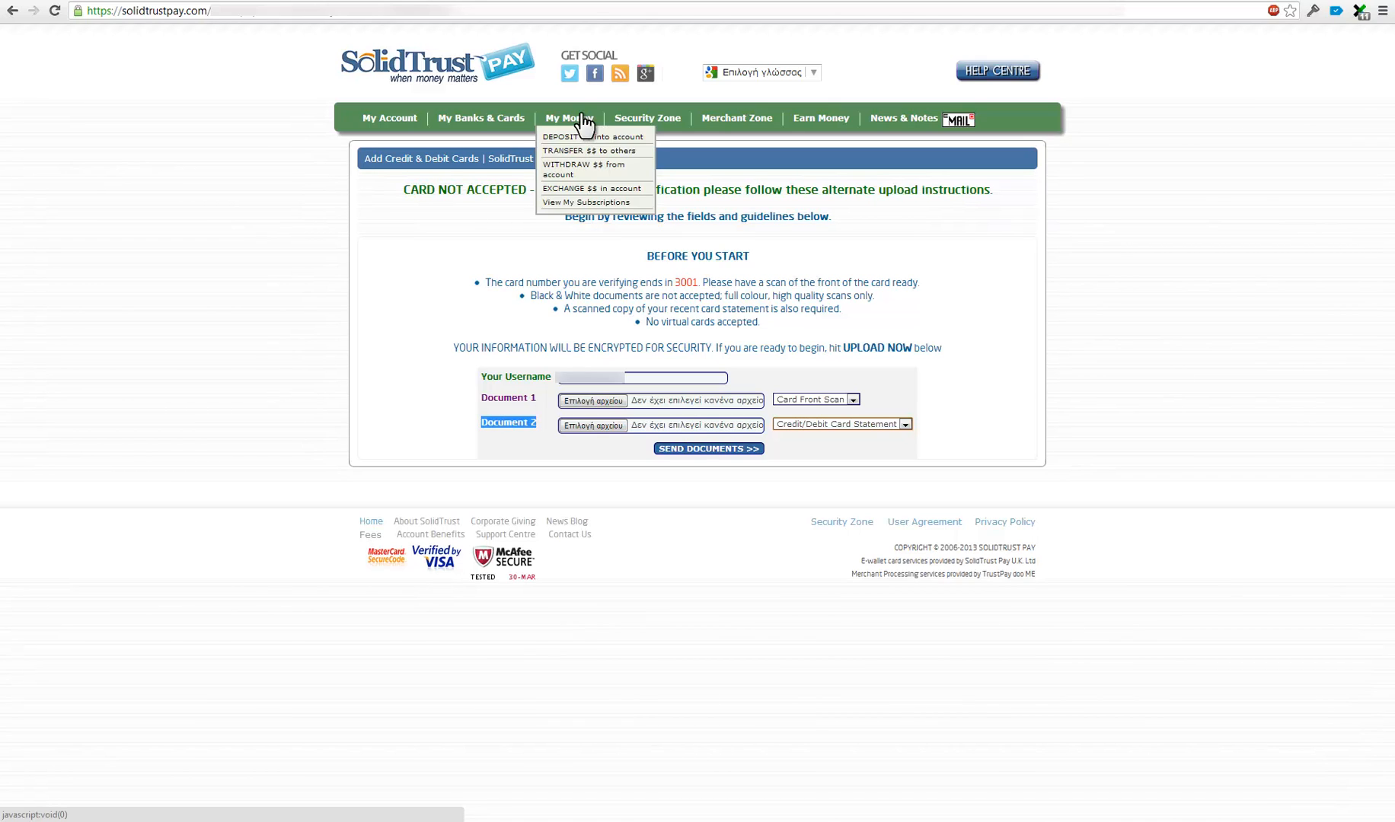
click(558, 139)
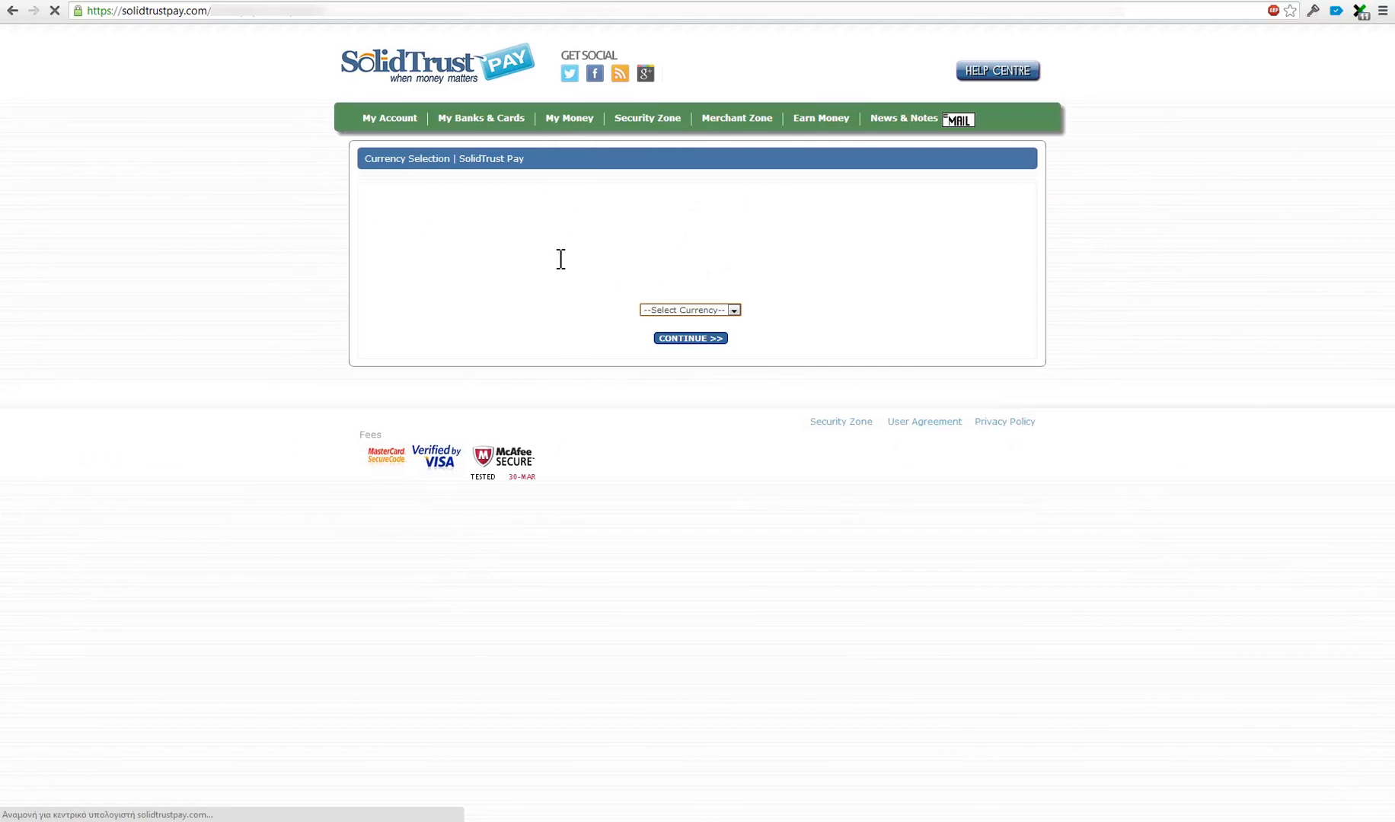
click(713, 310)
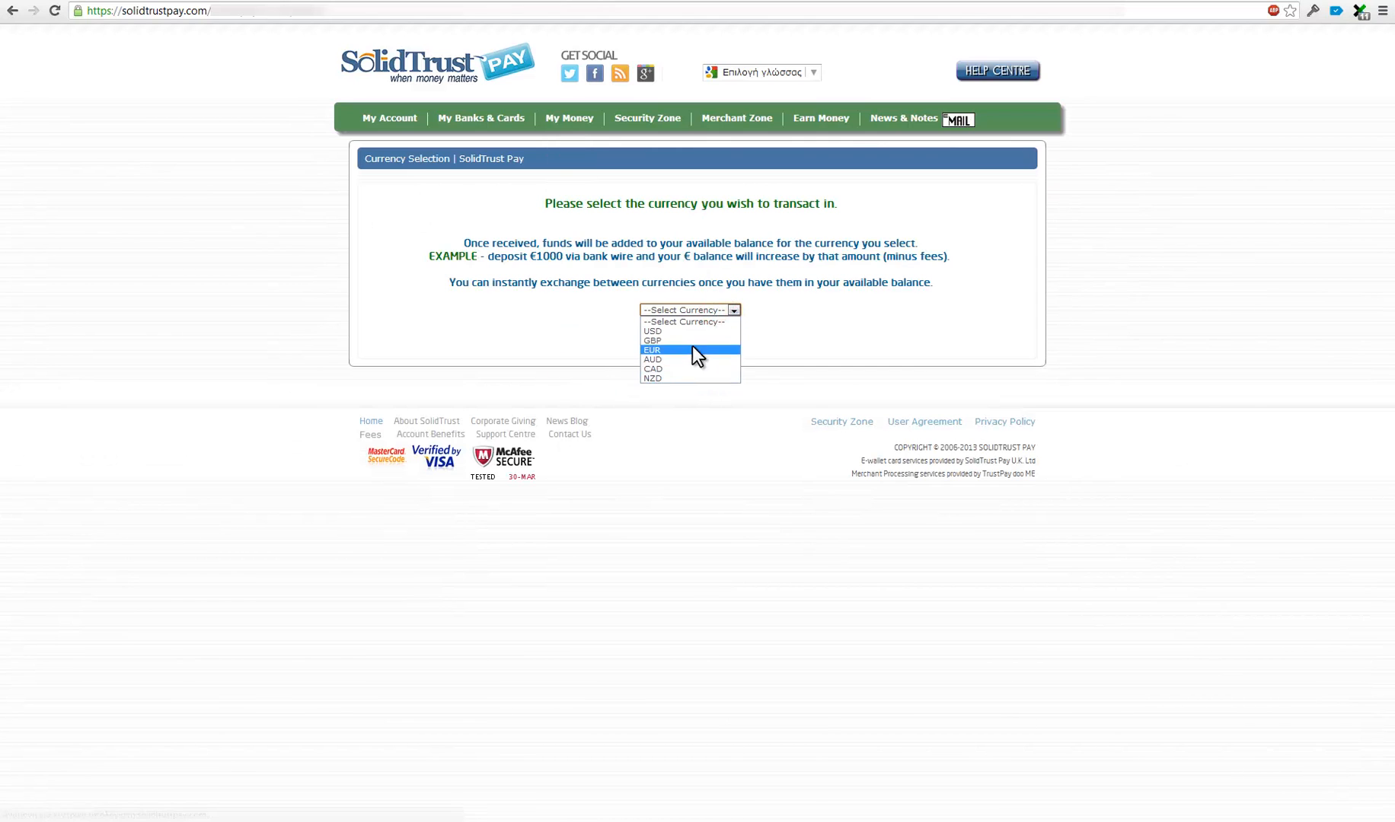
click(682, 330)
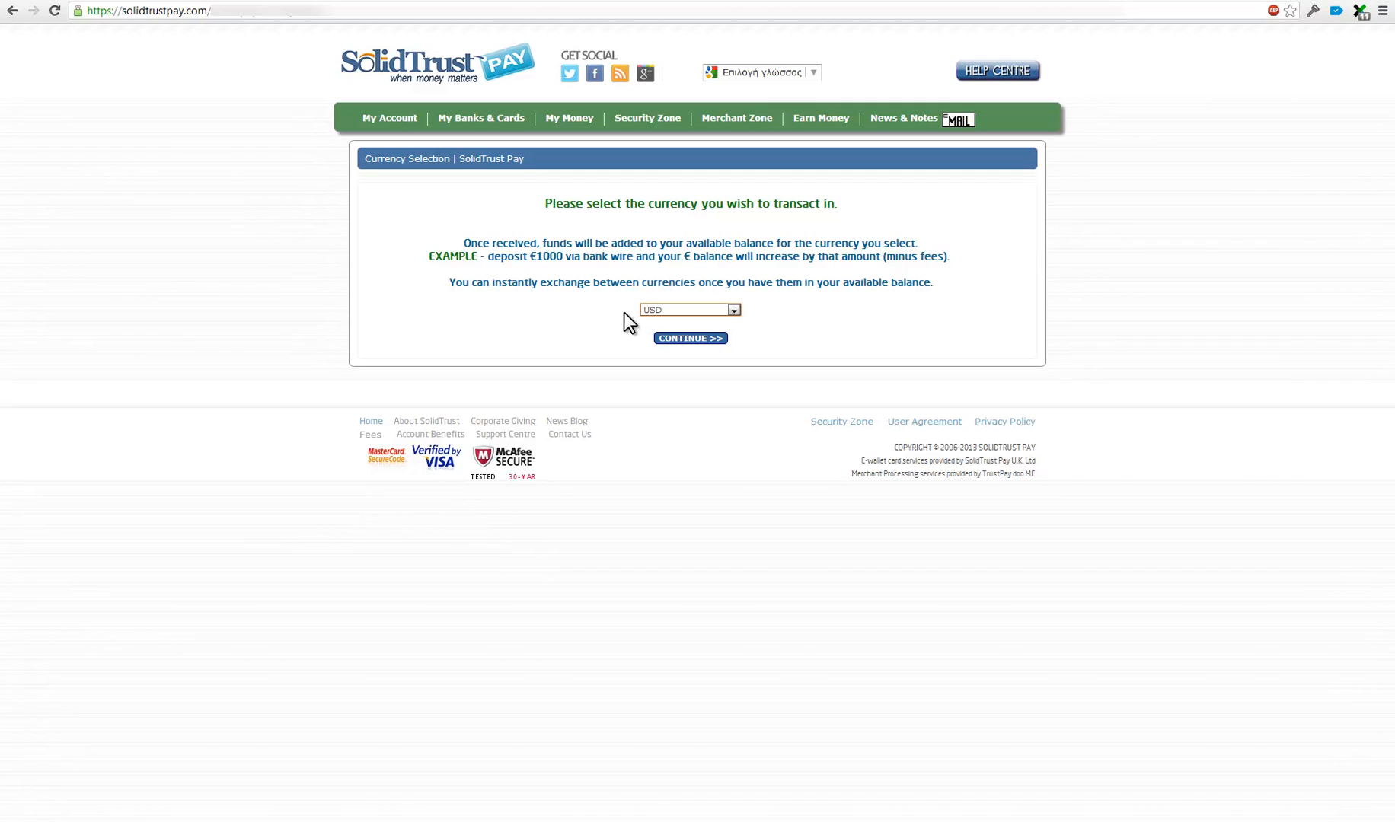
click(682, 337)
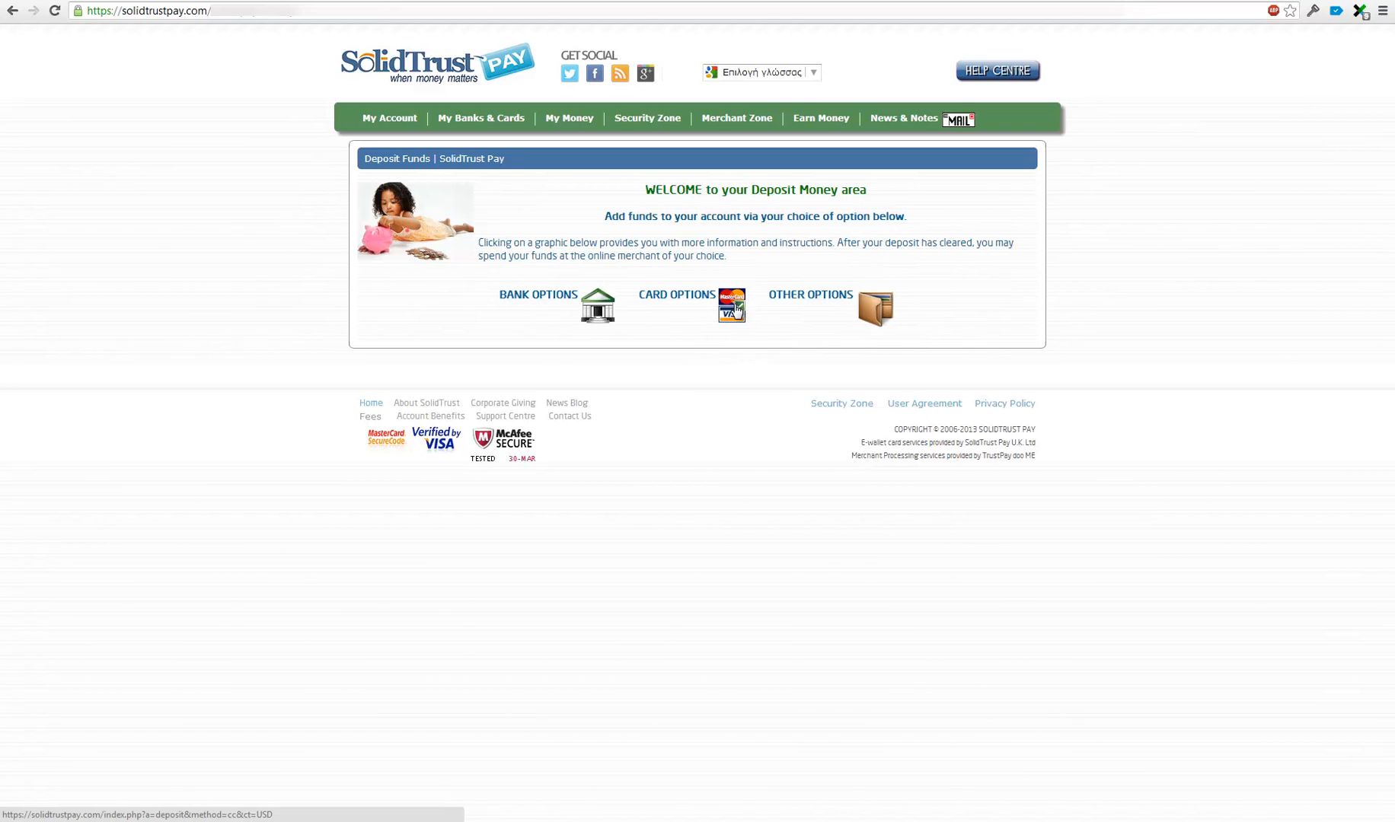
click(736, 309)
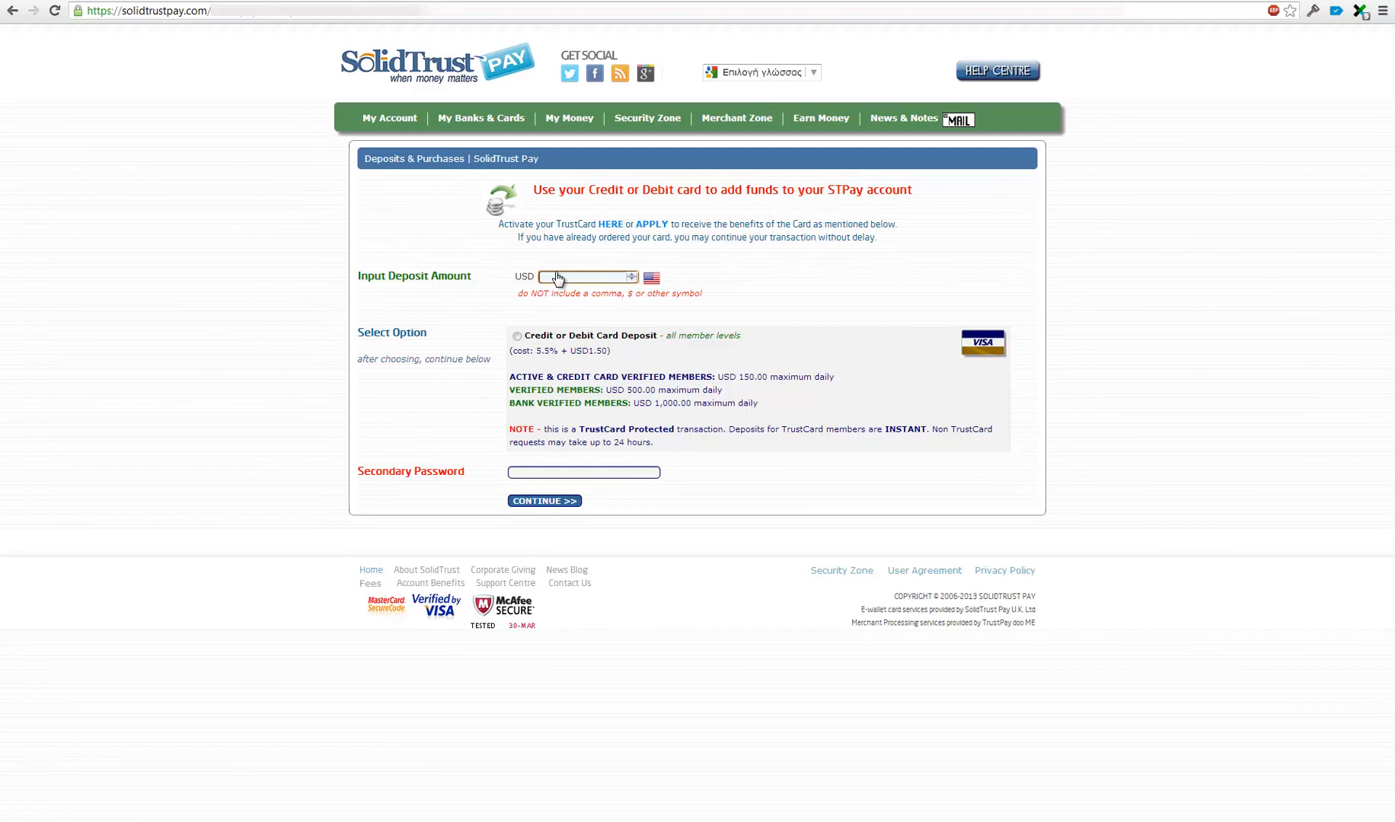
text(20)
key(BackSpace)
click(552, 278)
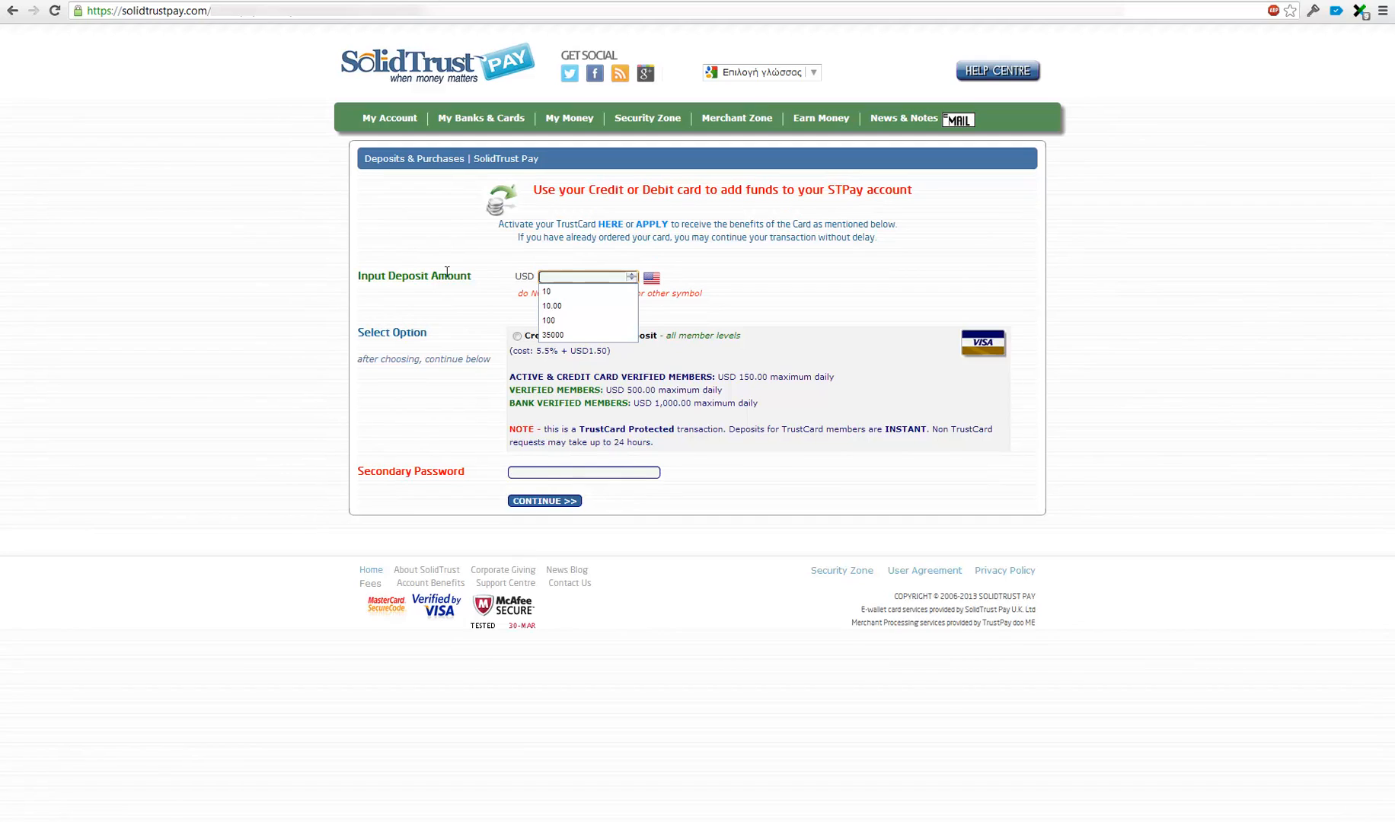
click(443, 304)
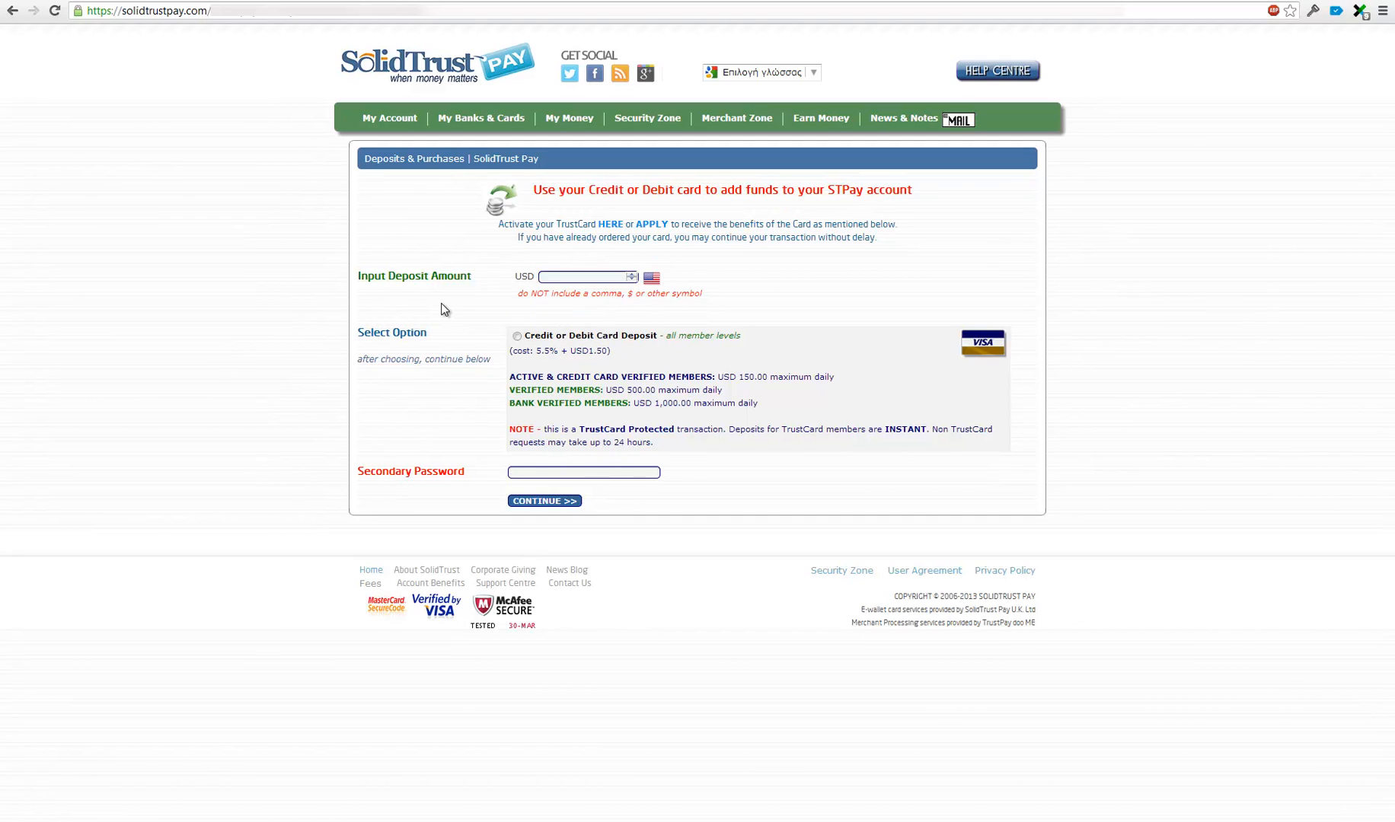
Enter a deposit amount of 26 USD, choose Credit or Debit Card Deposit and review its cost.
click(548, 281)
text(26)
click(518, 336)
drag(537, 354, 621, 351)
click(629, 351)
double_click(570, 276)
Open the account overview and examine the available and pending USD balances and the recent card deposit's amount, date and status.
click(379, 120)
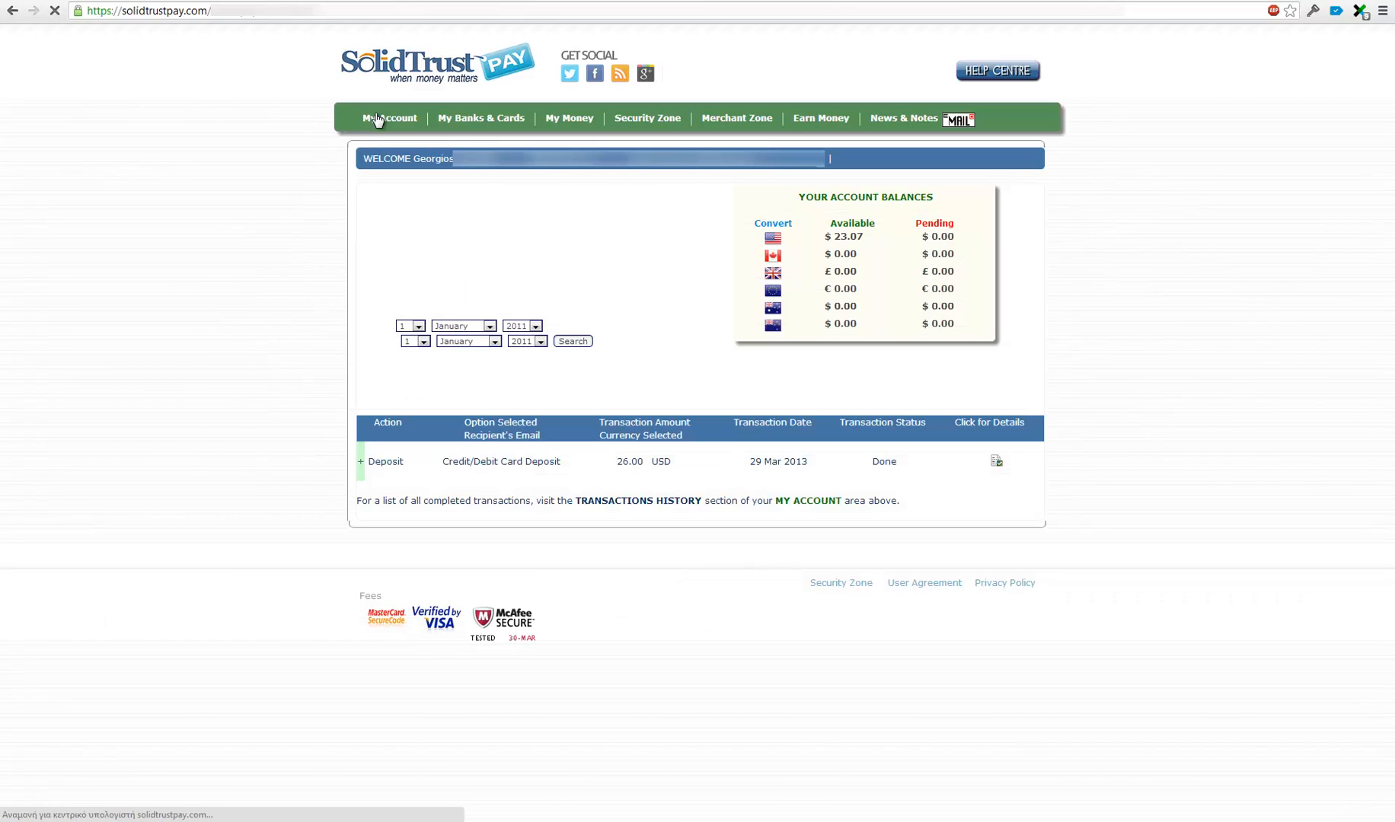
mouse_move(934, 237)
mouse_down()
mouse_move(962, 238)
mouse_move(922, 237)
mouse_up()
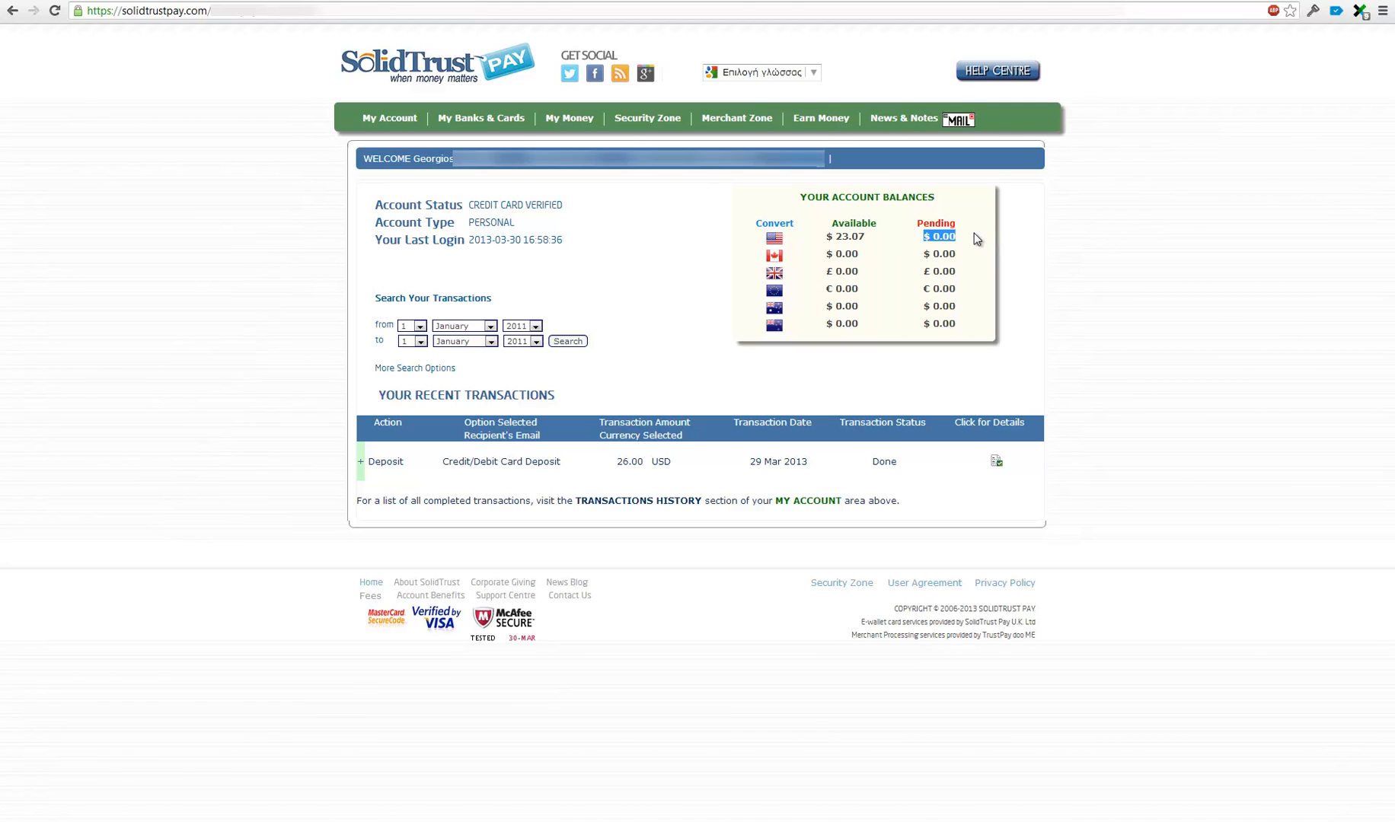
drag(867, 237, 829, 242)
drag(899, 461, 612, 461)
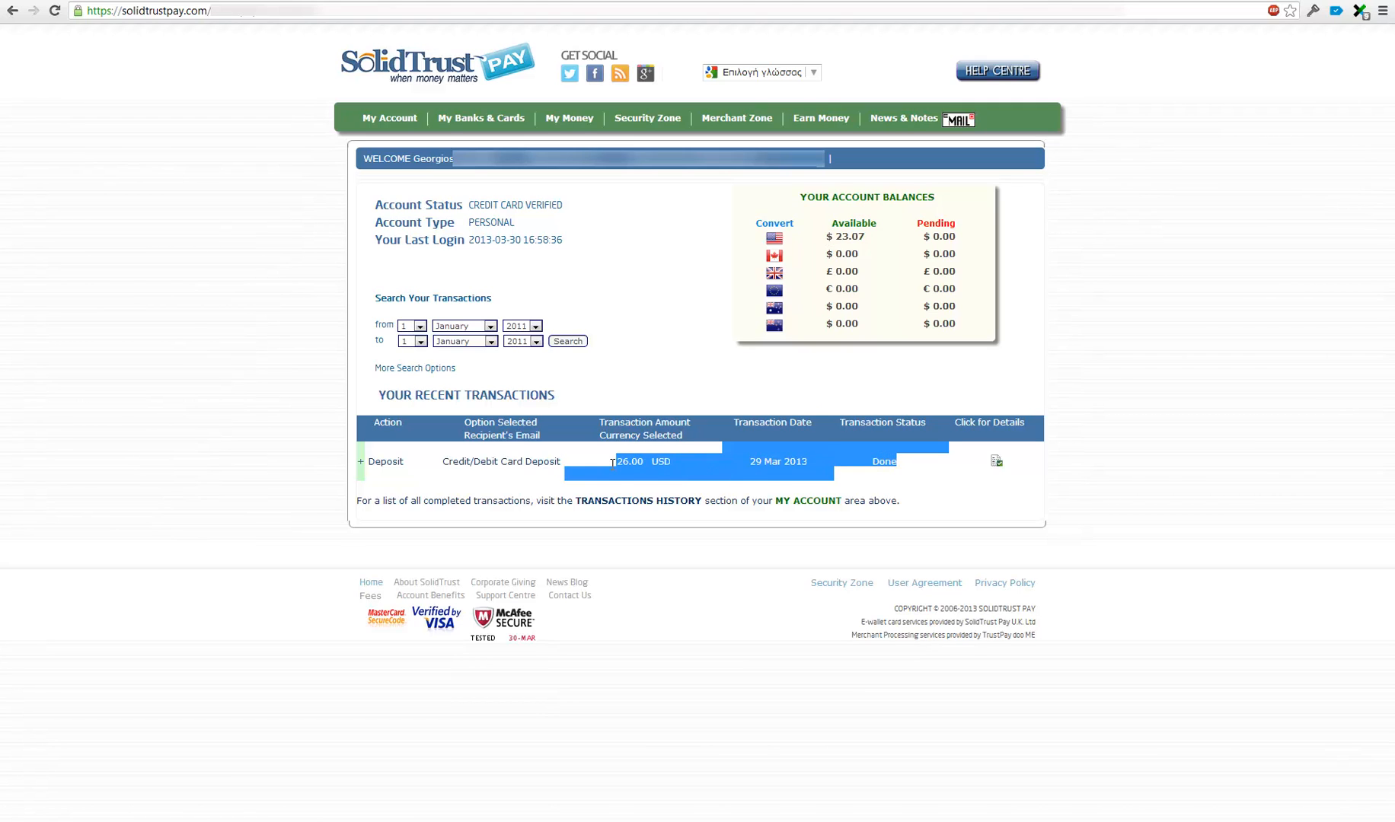
click(615, 468)
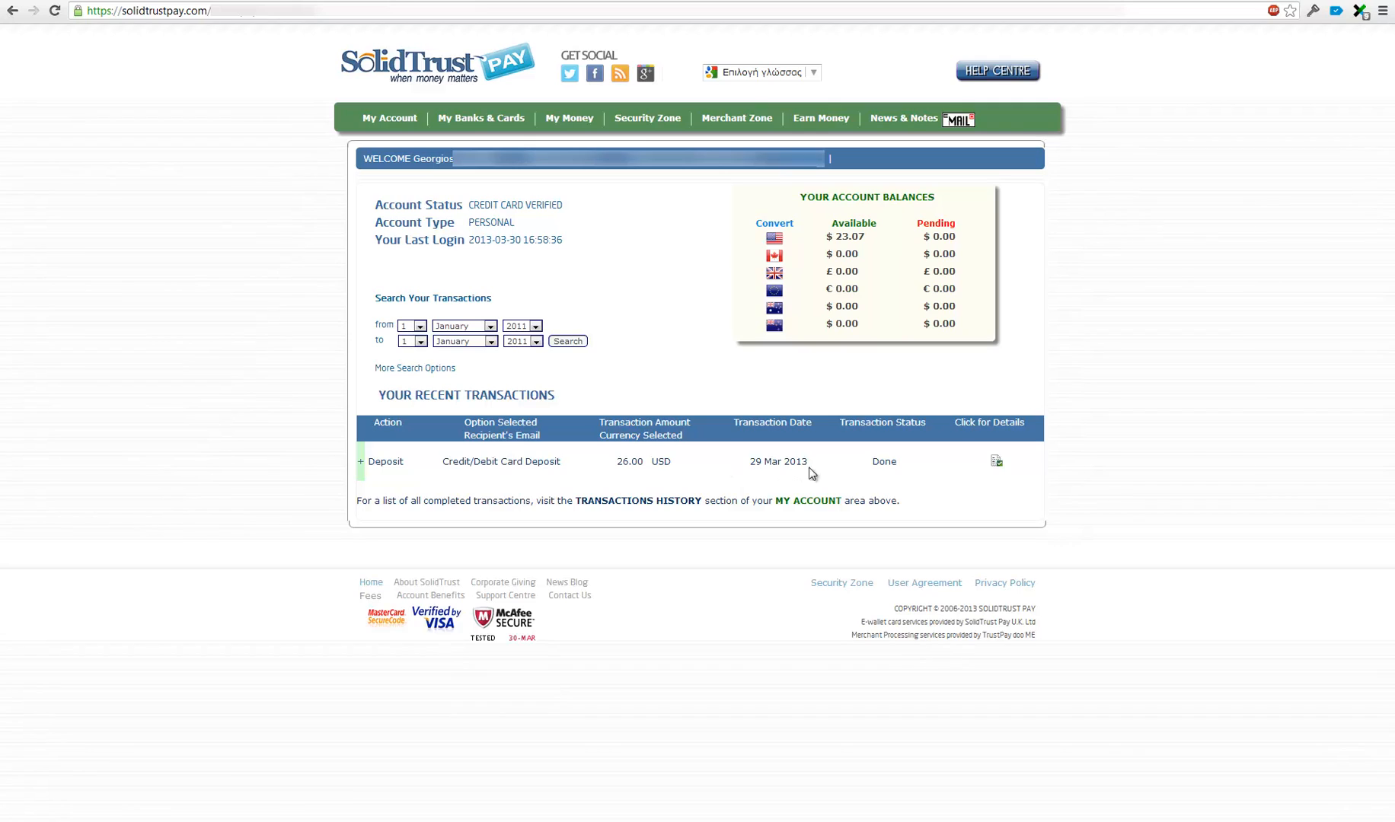
drag(836, 237, 866, 236)
click(636, 331)
Start a withdrawal from the account with USD as the currency and continue to the withdrawal method options.
mouse_move(573, 127)
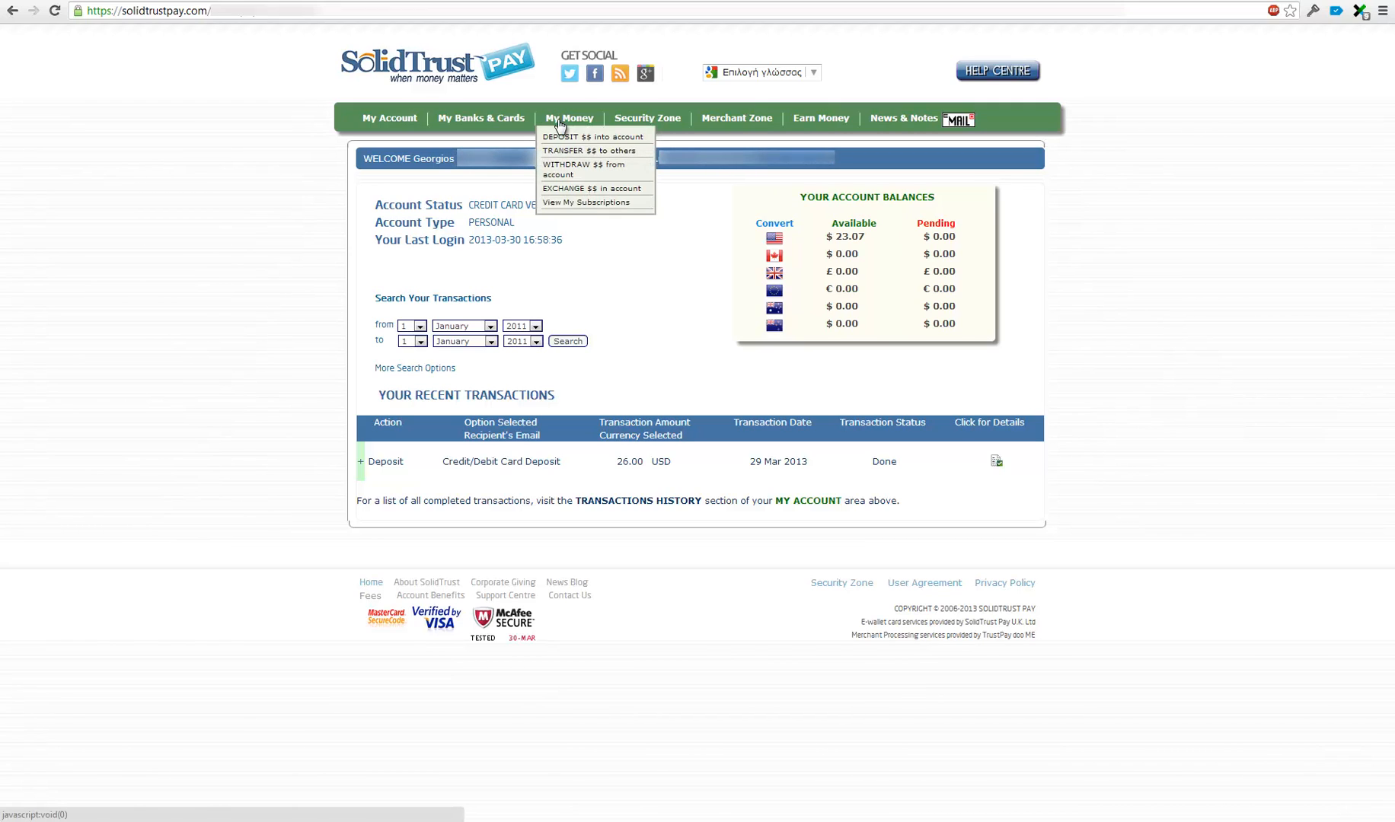
click(584, 177)
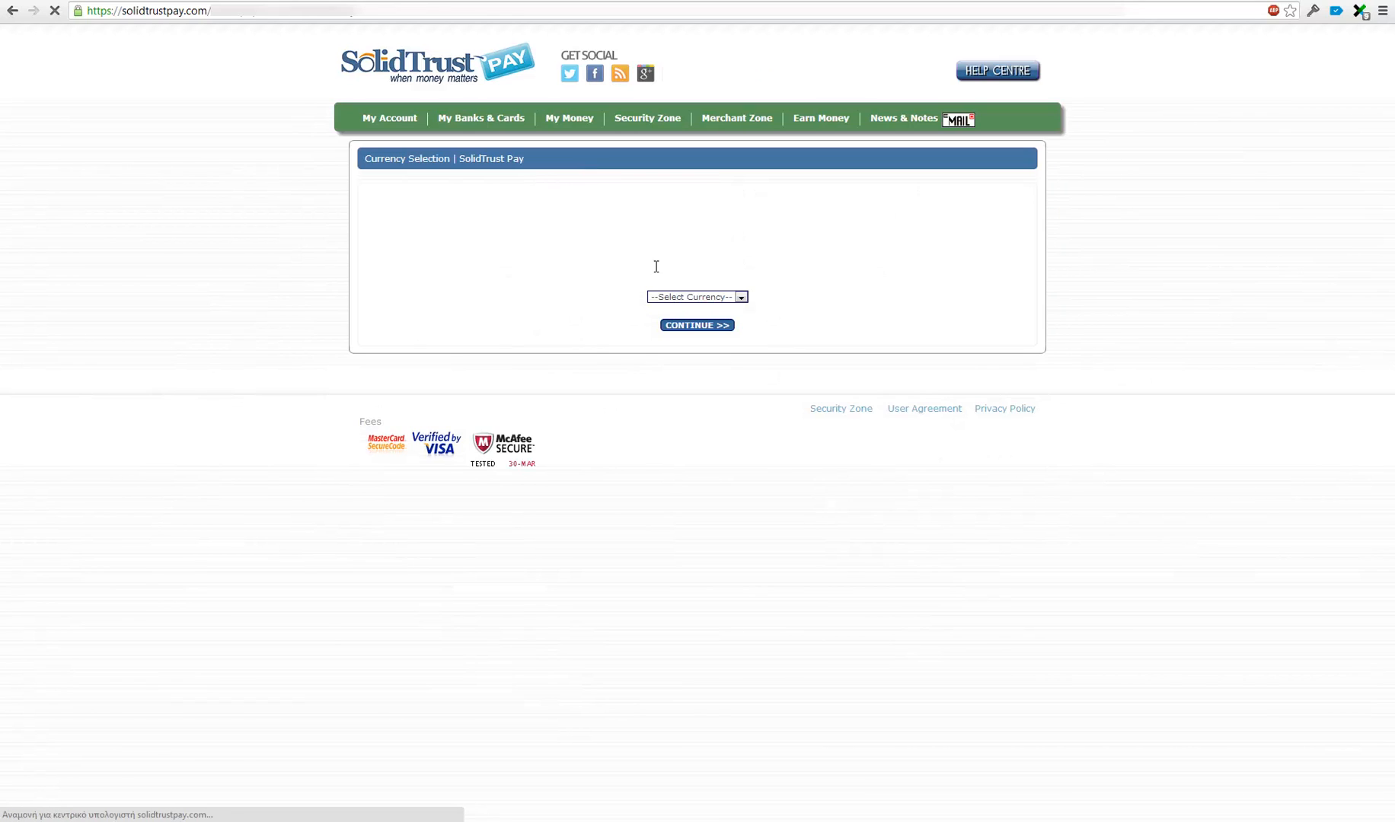
click(699, 297)
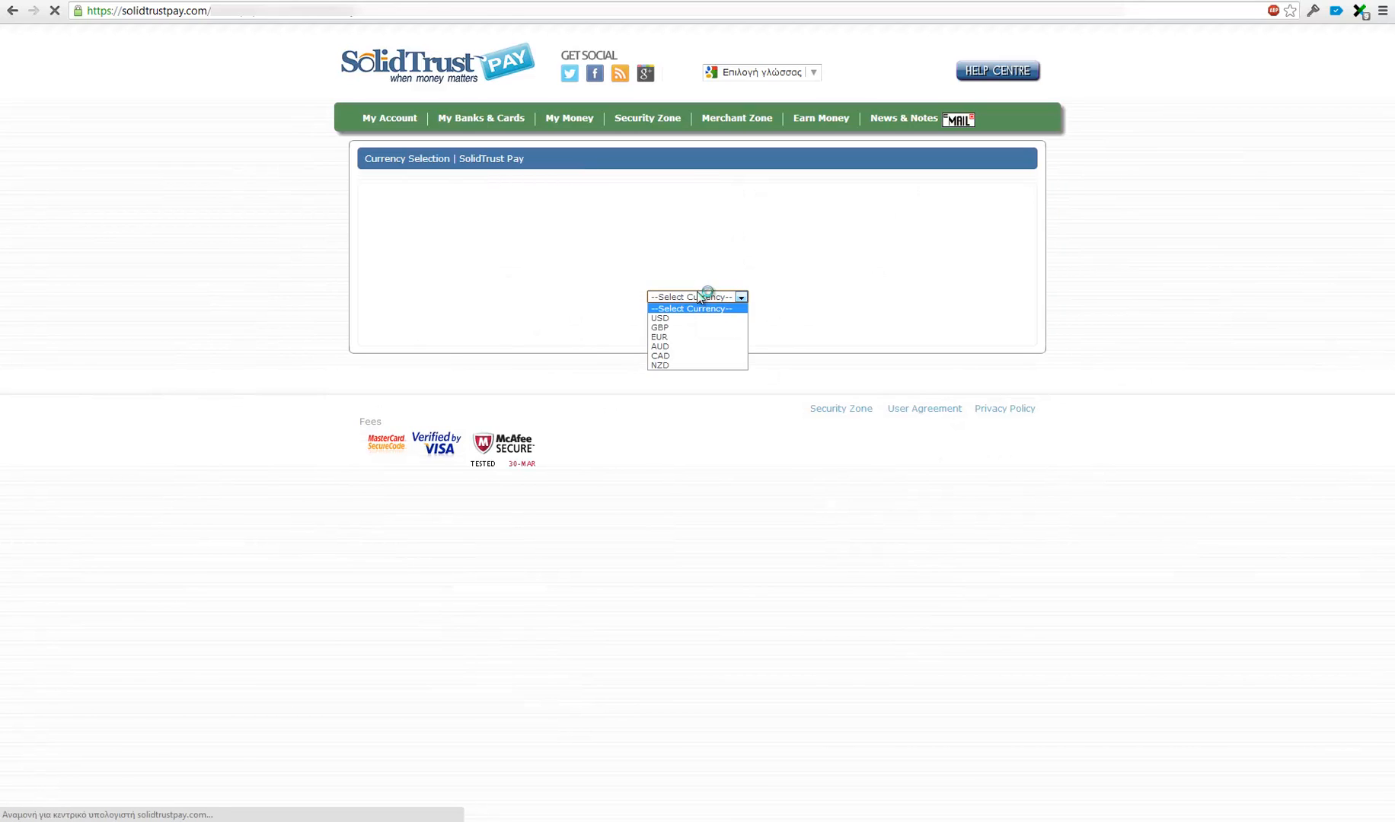
click(663, 320)
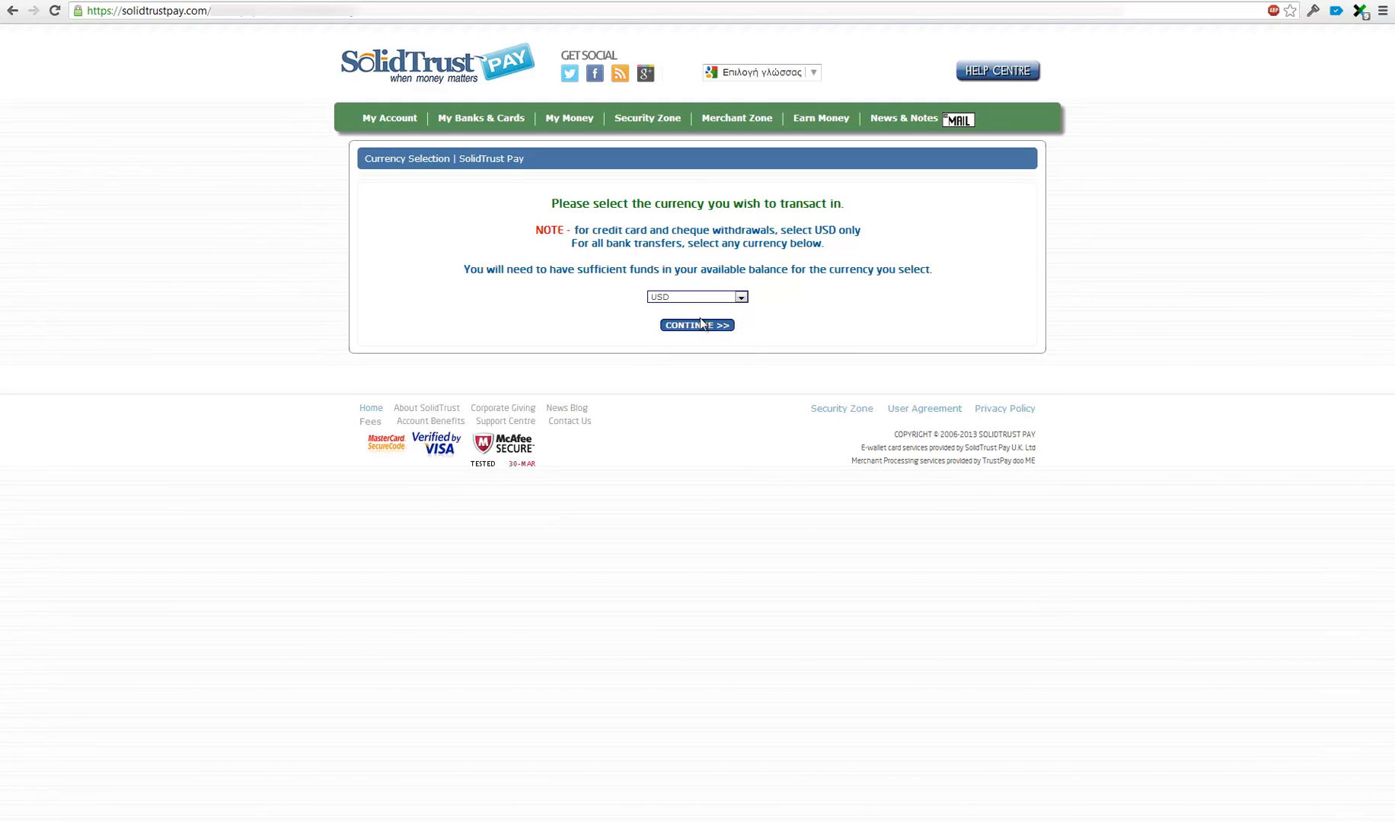
click(696, 325)
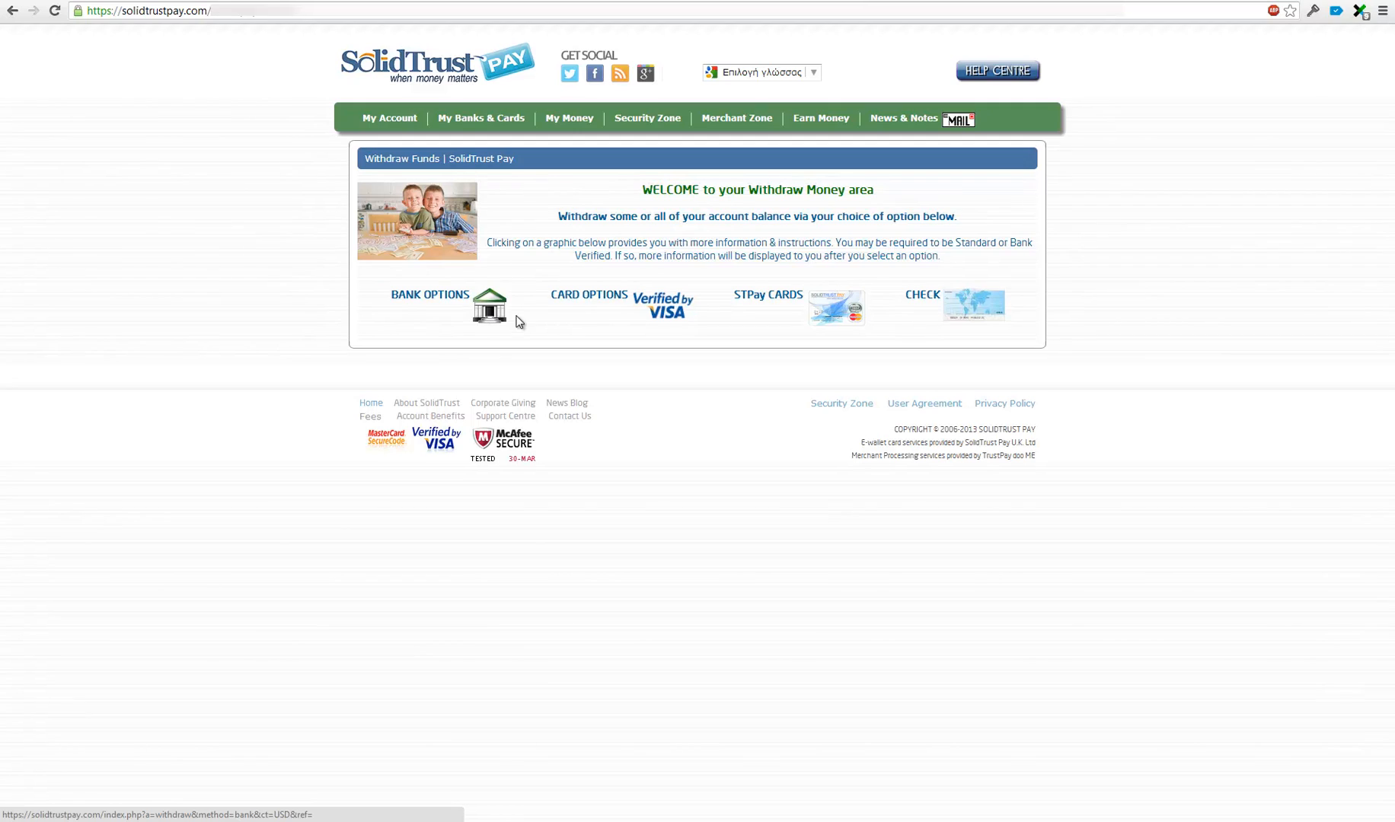
Open the list of bank accounts registered in the account.
mouse_move(492, 122)
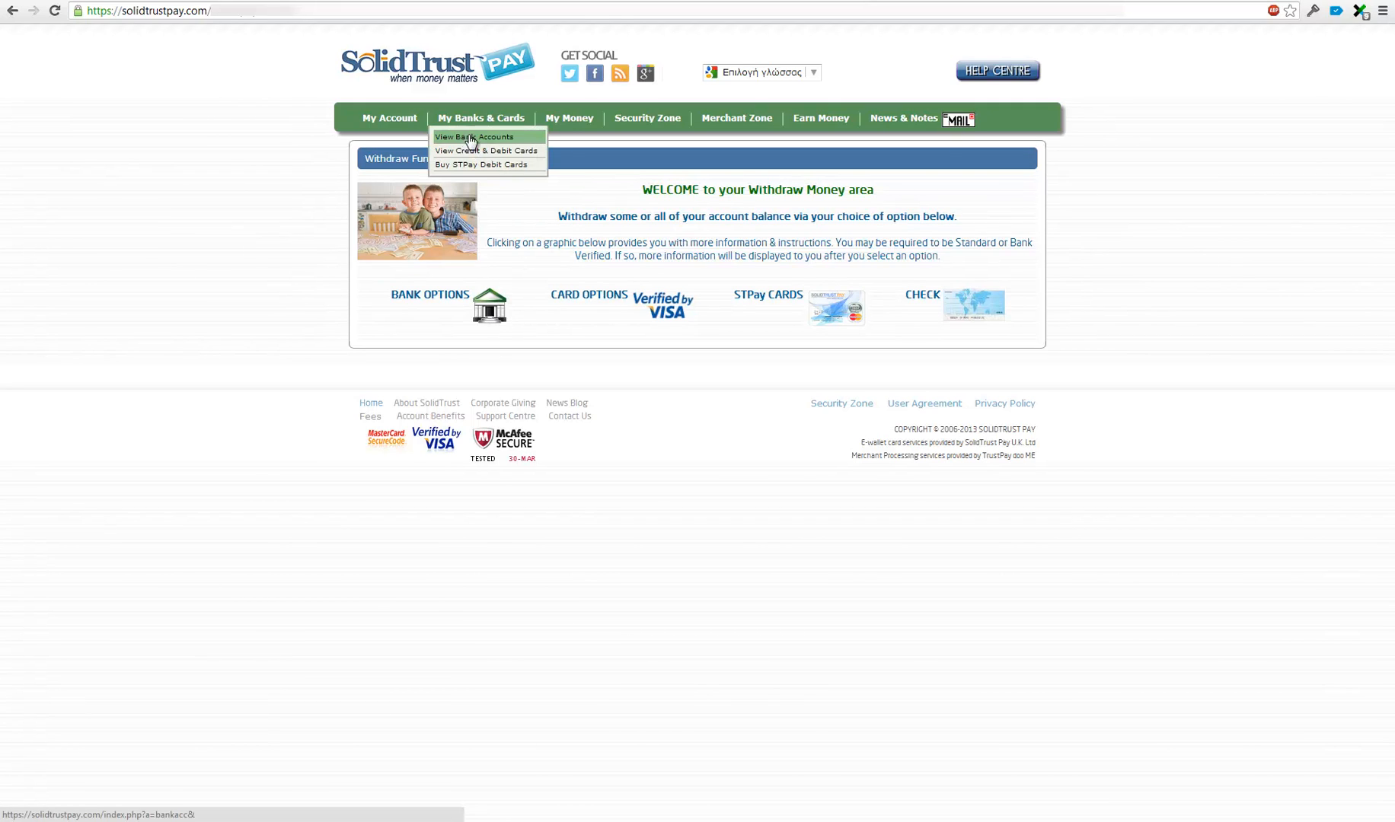